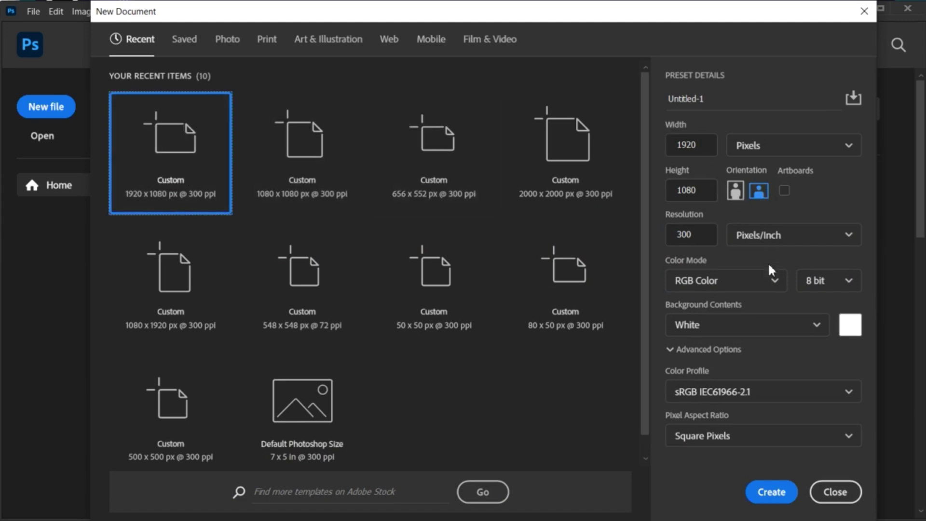
# Step: Create the document from the custom 1920x1080 px @ 300 ppi preset
pyautogui.click(771, 491)
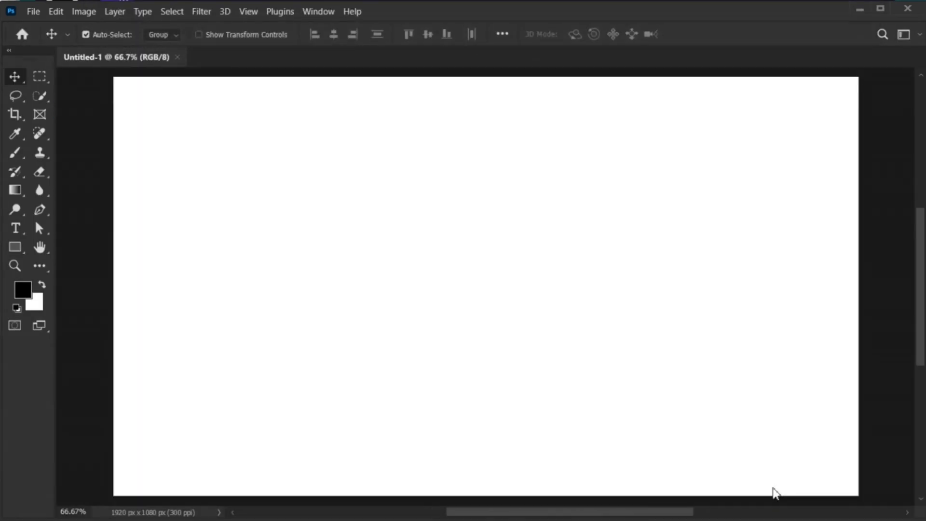
# Step: Place the photo mountains-5796973_1920 into the document as an embedded image
pyautogui.click(33, 11)
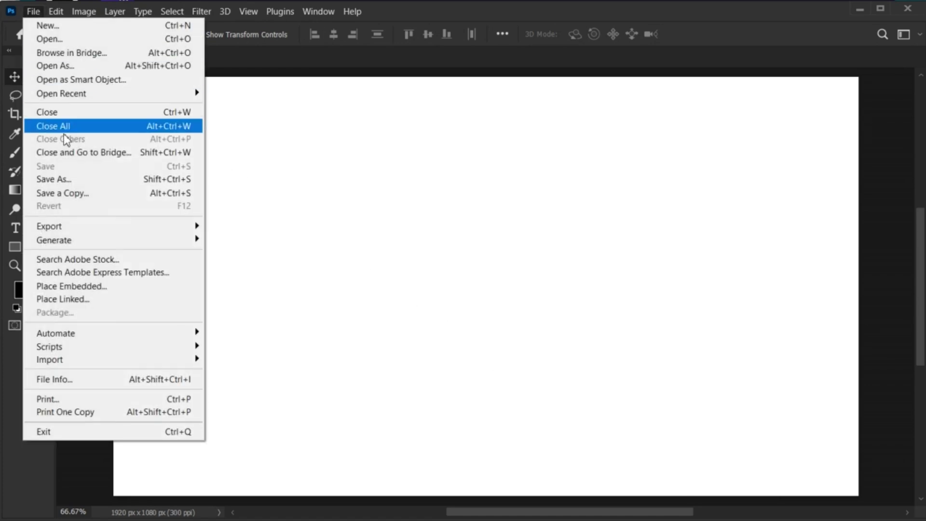
pyautogui.click(97, 282)
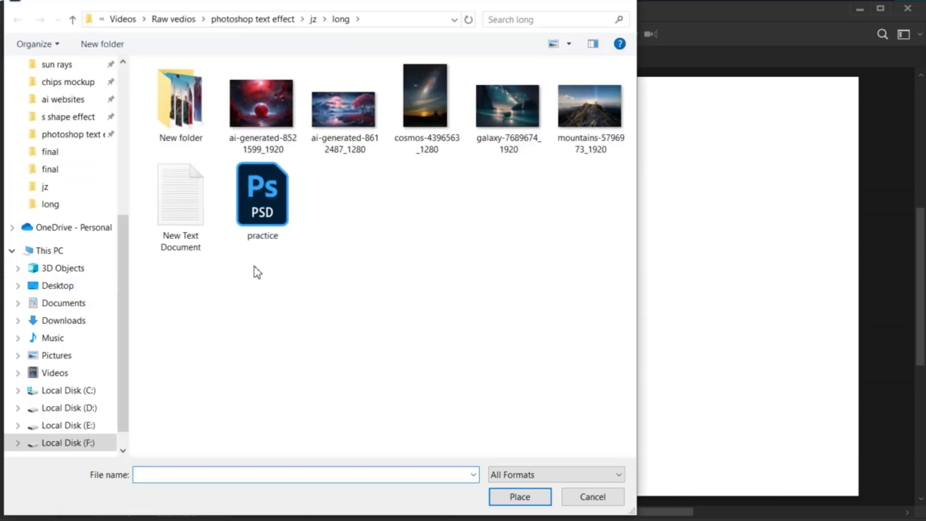
pyautogui.click(573, 147)
pyautogui.click(516, 496)
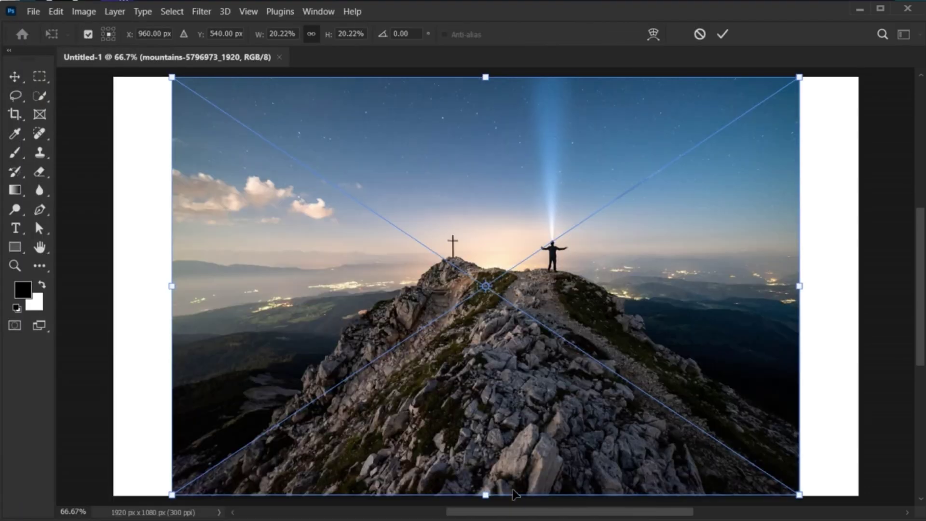
# Step: Enlarge the placed mountain photo to cover the whole canvas and commit it
pyautogui.hotkey('ctrl', '-')
pyautogui.moveTo(536, 425); pyautogui.dragTo(515, 425)
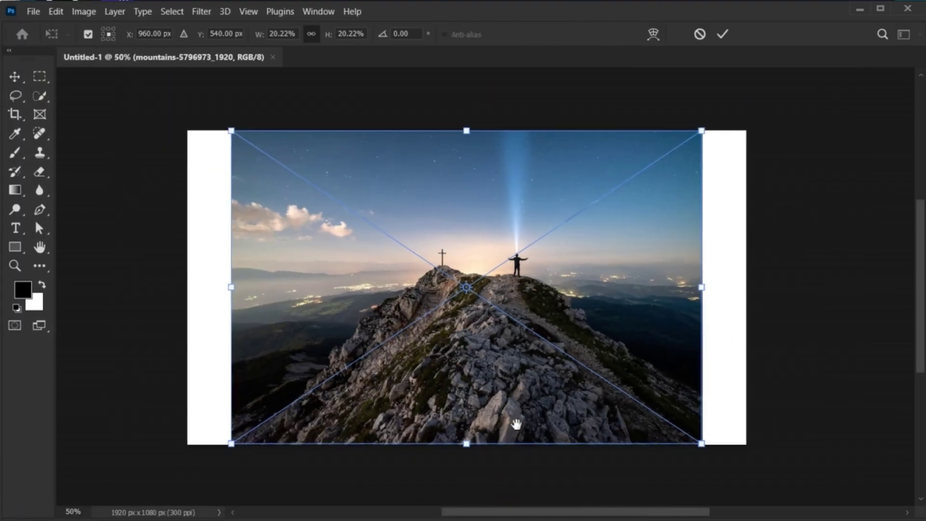
pyautogui.moveTo(702, 444); pyautogui.dragTo(749, 475)
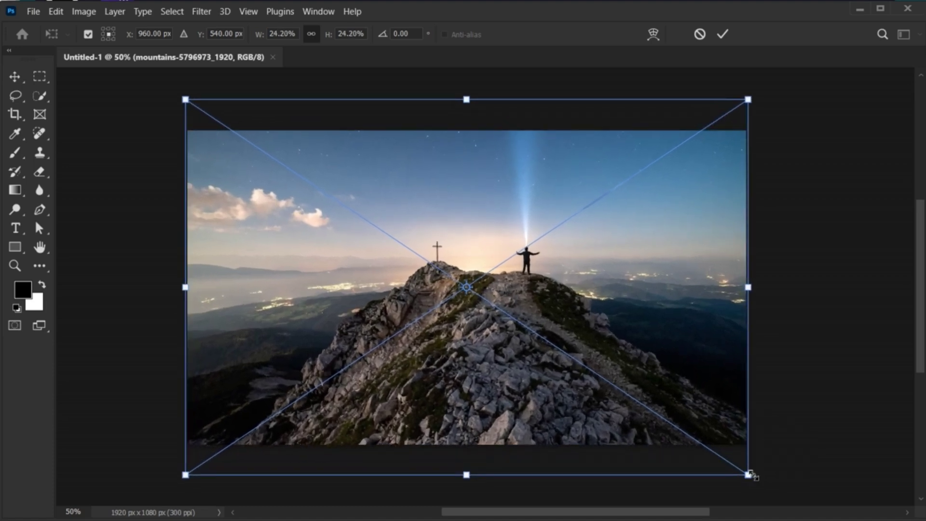
pyautogui.click(722, 36)
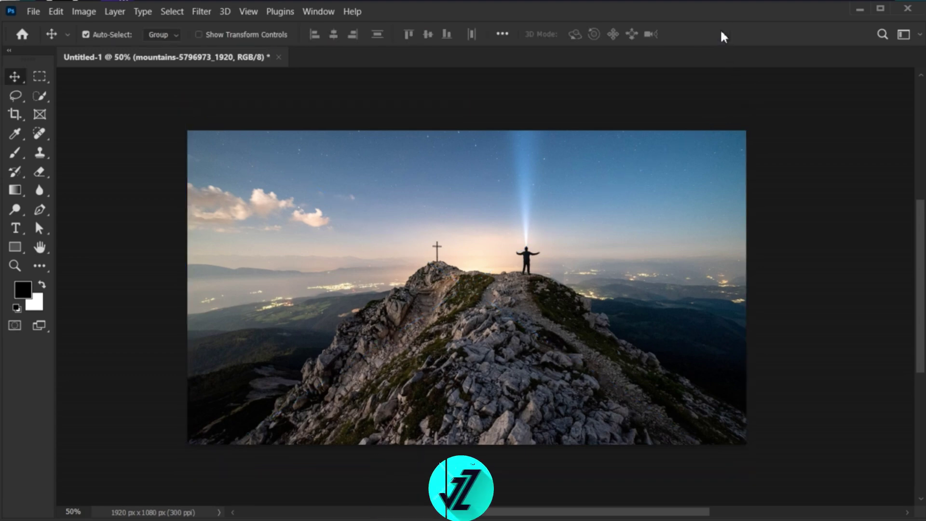
# Step: Show the Layers panel from the Window menu
pyautogui.click(319, 11)
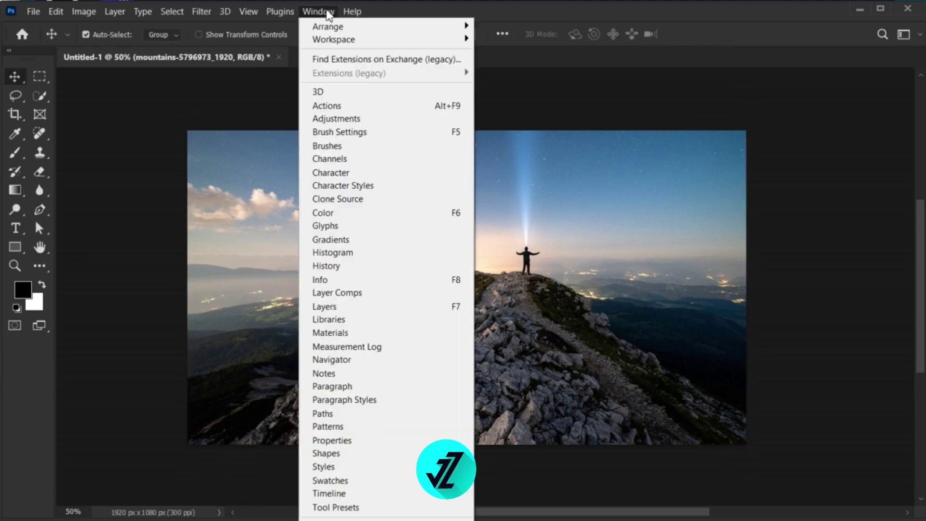
pyautogui.click(370, 313)
pyautogui.moveTo(413, 339); pyautogui.dragTo(387, 333)
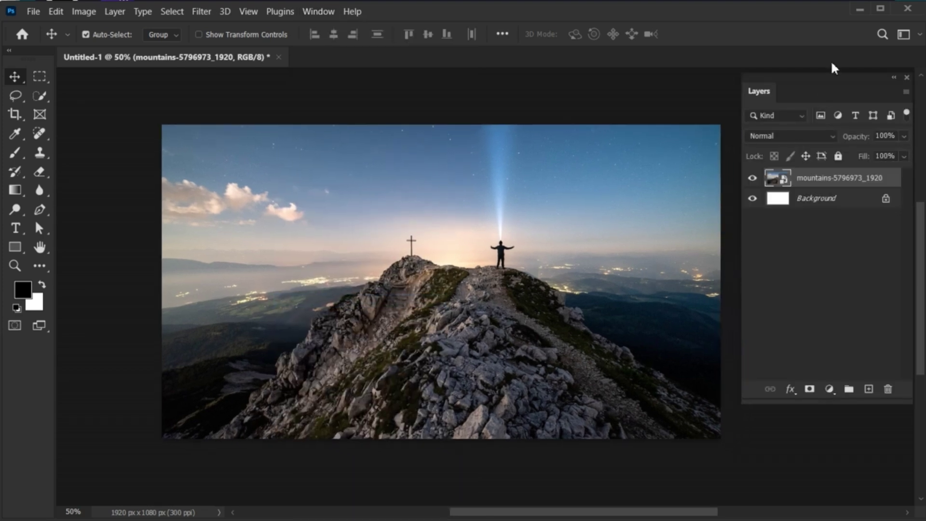
pyautogui.moveTo(820, 76); pyautogui.dragTo(795, 73)
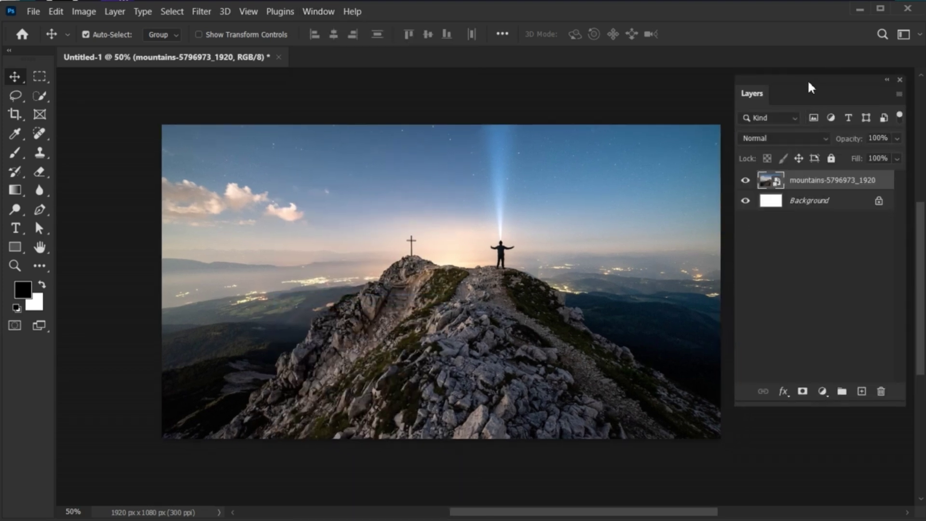
# Step: Convert the mountains layer to a smart object
pyautogui.rightClick(784, 181)
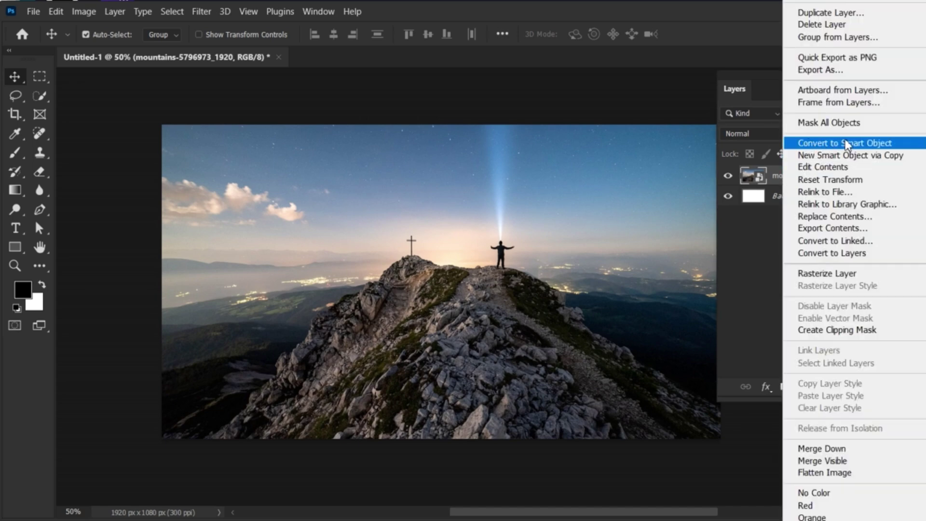
pyautogui.click(856, 145)
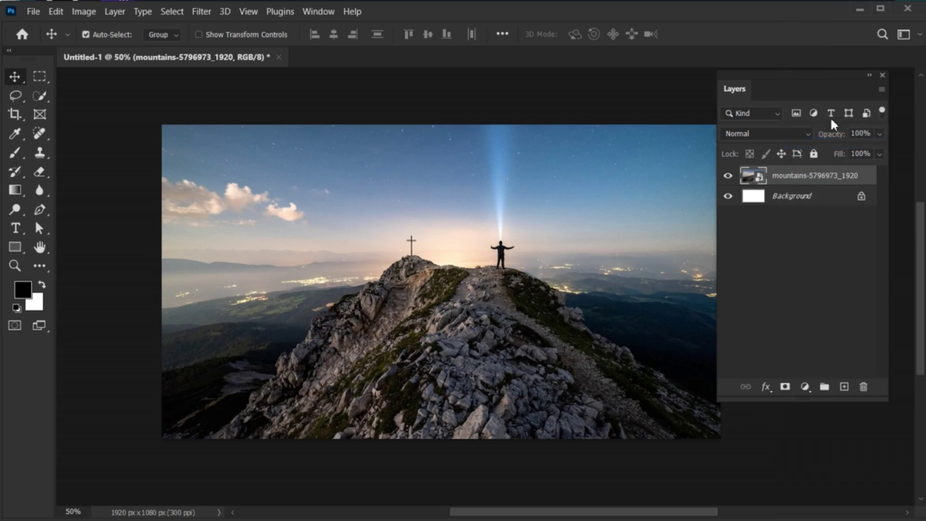
pyautogui.moveTo(796, 91); pyautogui.dragTo(811, 92)
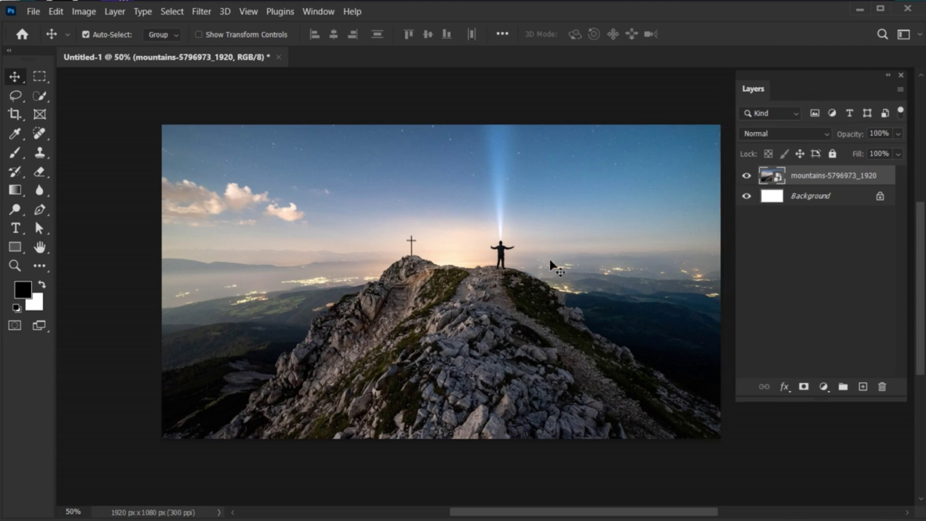
# Step: Type a letter G in Gotham Ultra over the sky
pyautogui.click(18, 231)
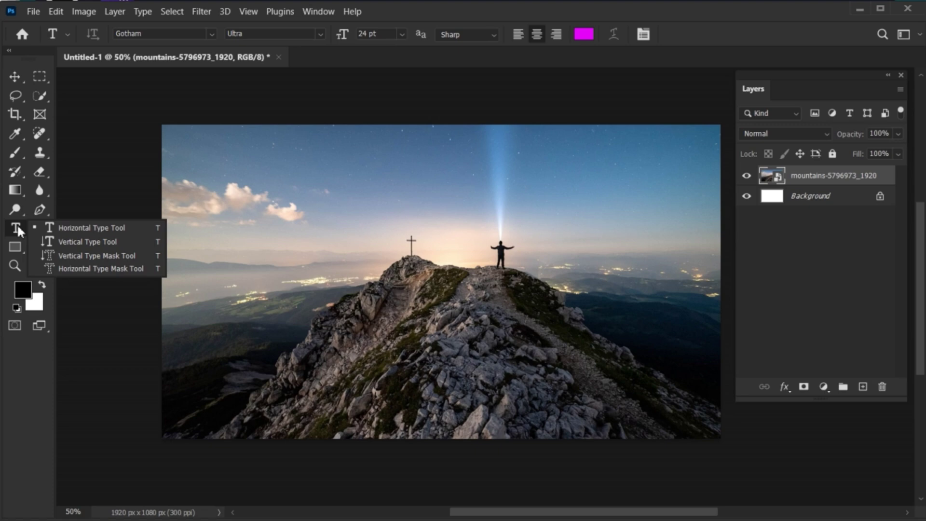
pyautogui.click(280, 235)
pyautogui.click(279, 235)
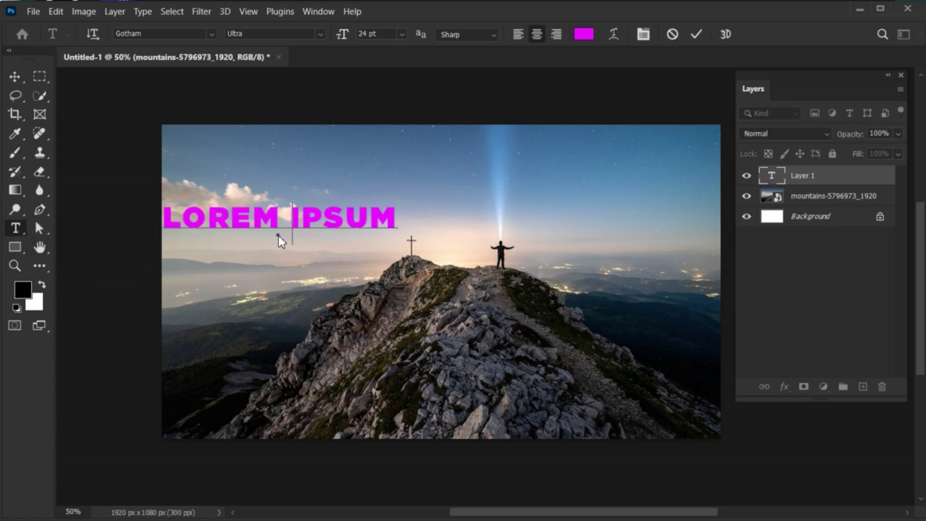
pyautogui.write('G')
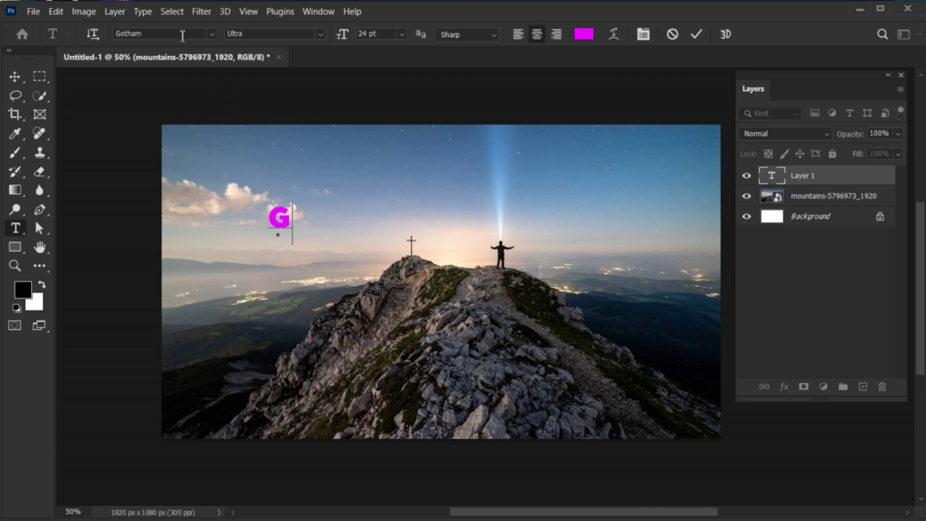
pyautogui.click(182, 34)
pyautogui.click(279, 35)
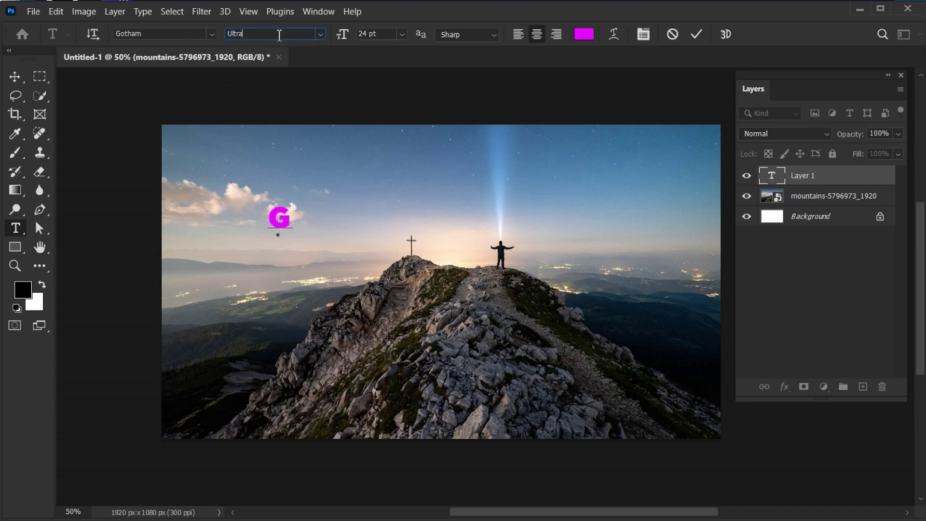
pyautogui.click(693, 39)
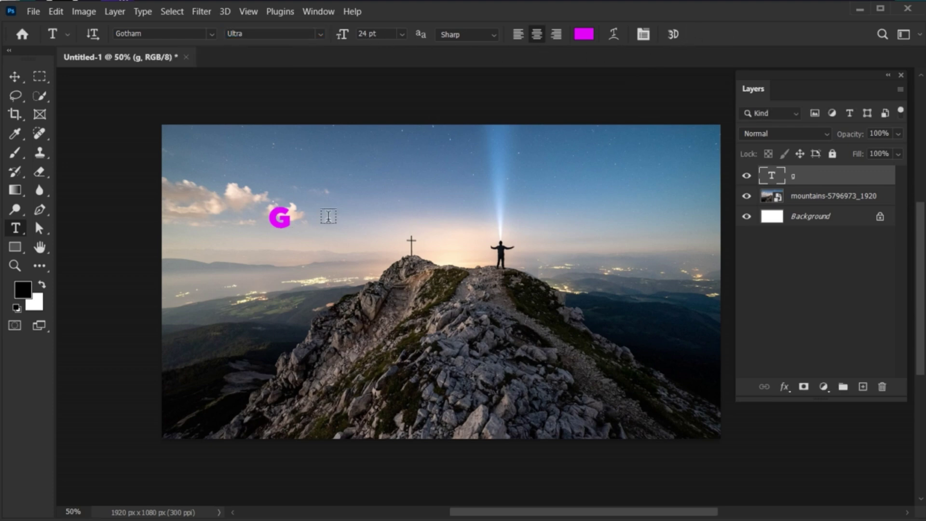
# Step: Scale the G up to about three times its size and move it left over the clouds
pyautogui.hotkey('ctrl', 't')
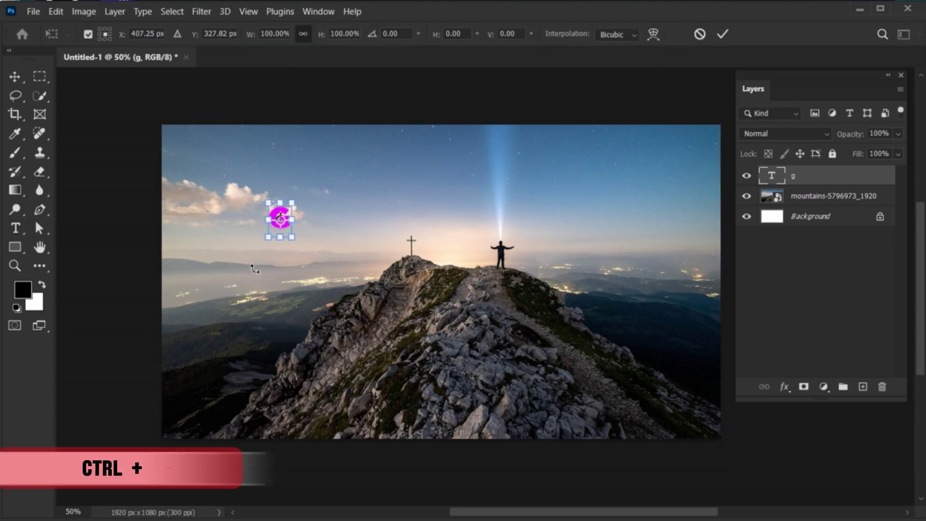
pyautogui.moveTo(293, 237); pyautogui.dragTo(321, 276)
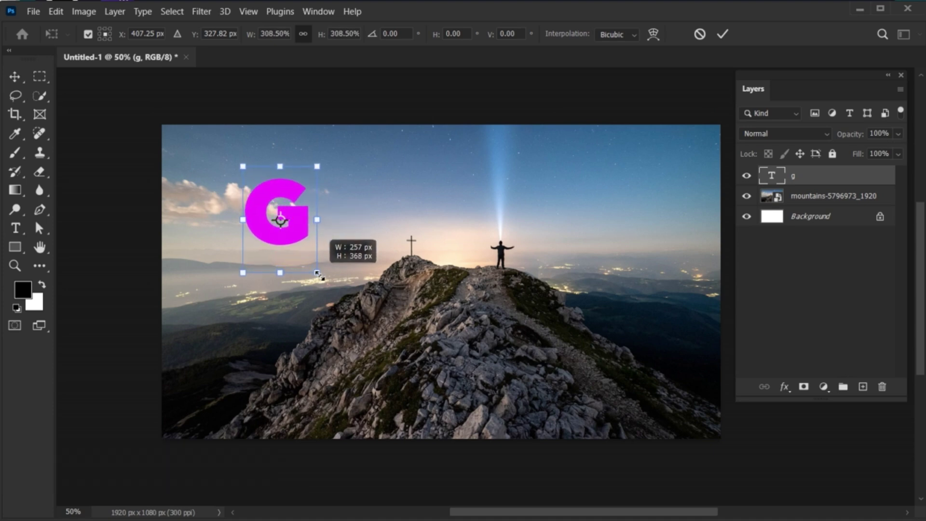
pyautogui.click(723, 34)
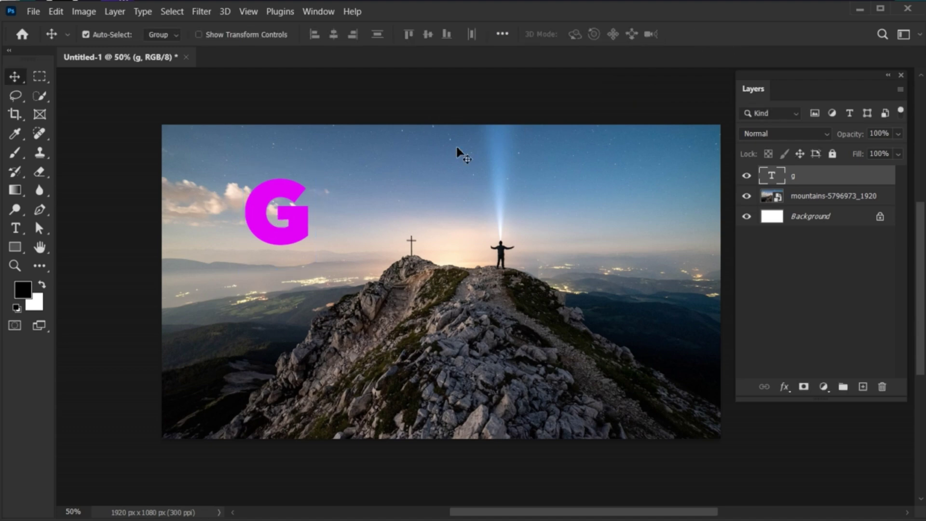
pyautogui.moveTo(284, 244); pyautogui.dragTo(241, 250)
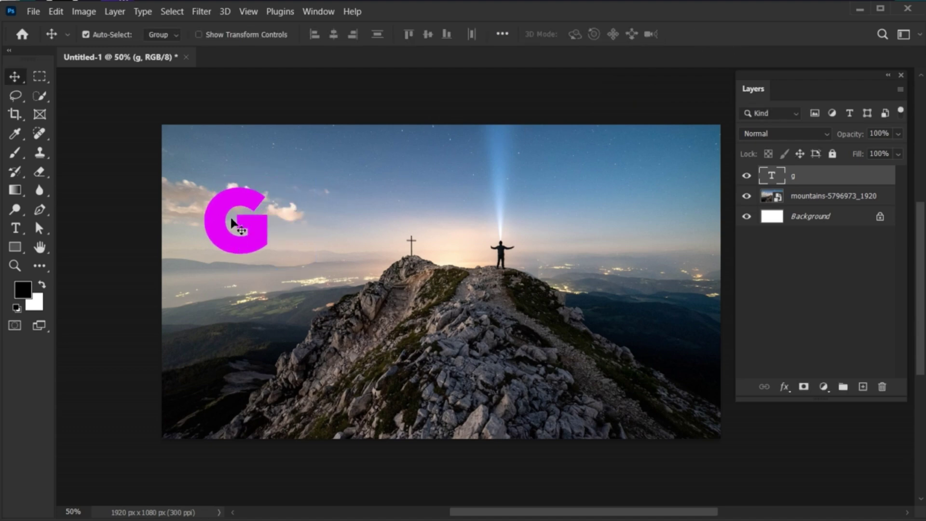
# Step: Duplicate the G and shift the copy right, then repeat with Ctrl+Shift+Alt+T for evenly spaced copies
pyautogui.click(118, 9)
pyautogui.moveTo(178, 26)
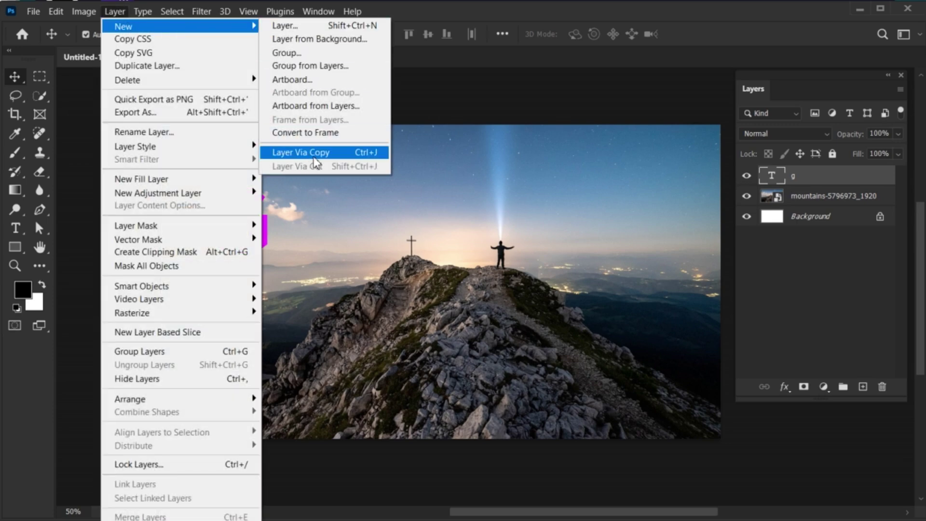
pyautogui.click(344, 156)
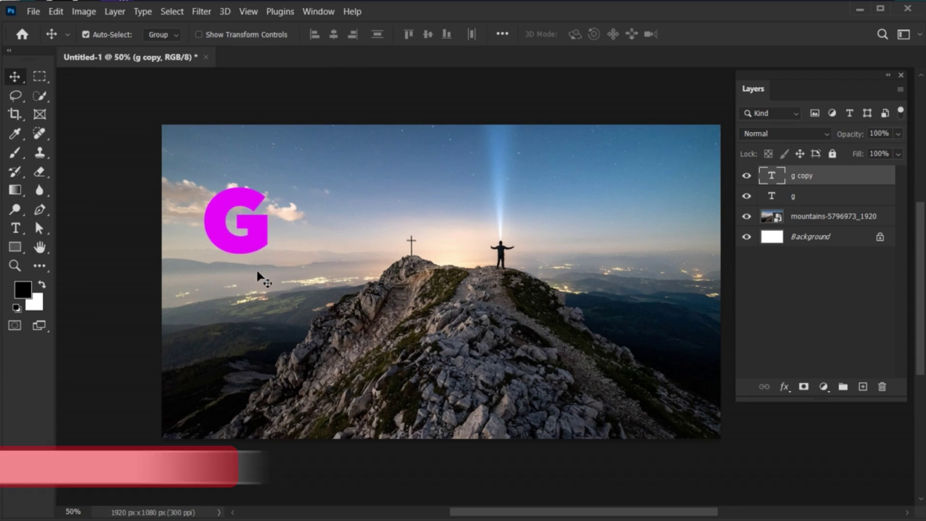
pyautogui.hotkey('ctrl', 't')
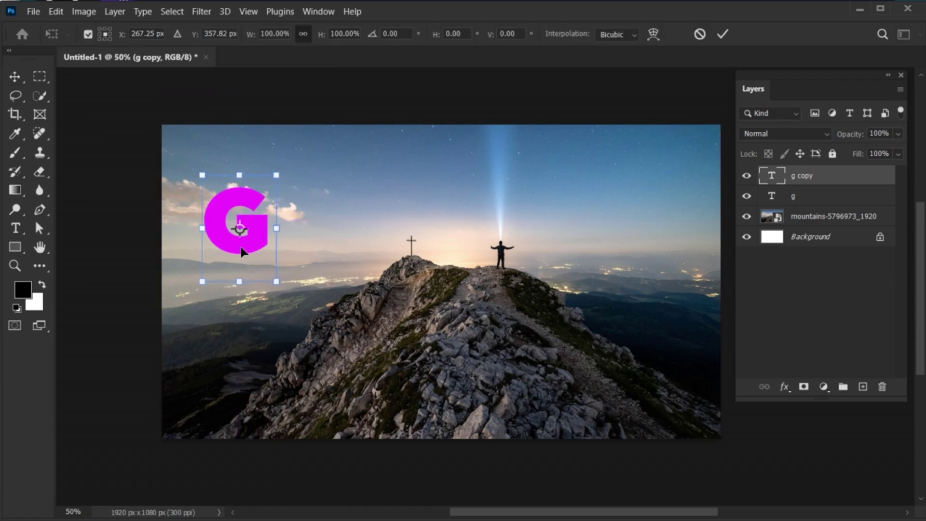
pyautogui.moveTo(222, 249); pyautogui.dragTo(324, 248)
pyautogui.click(715, 33)
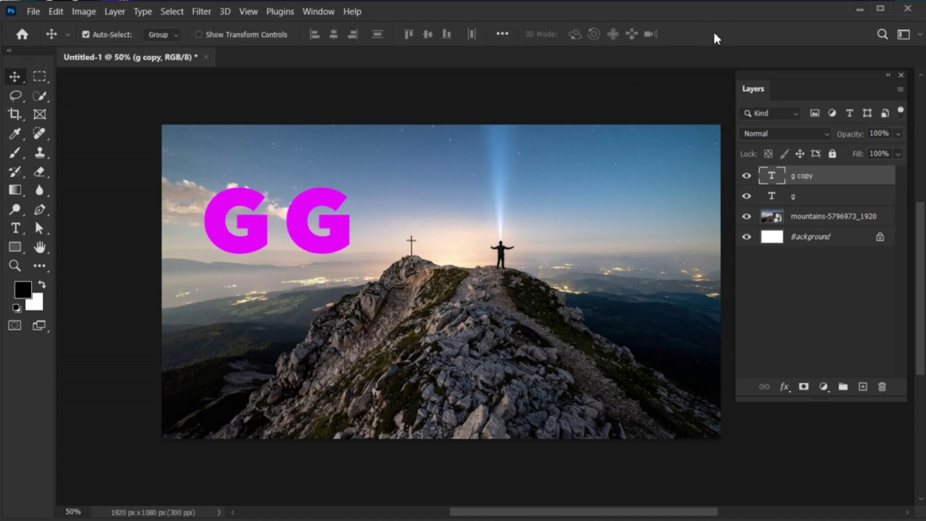
pyautogui.hotkey('ctrl', 'shift', 'alt', 't')
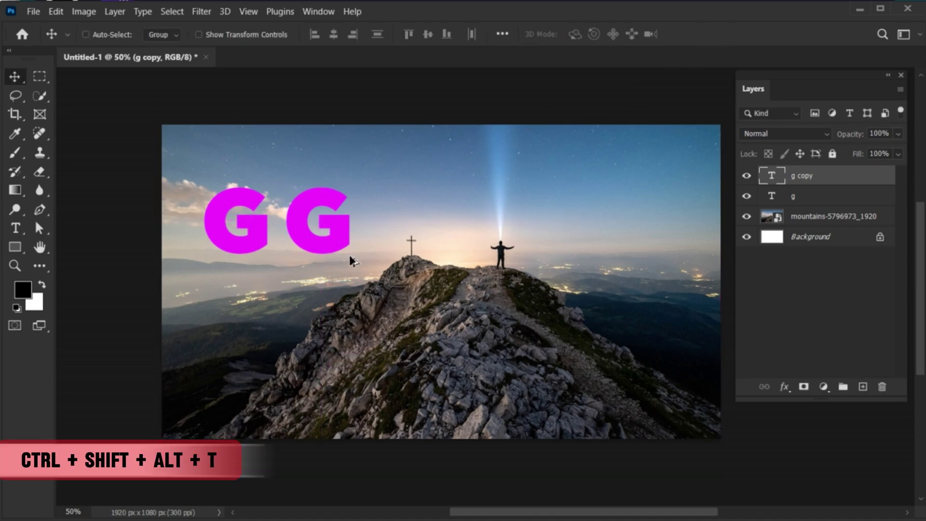
pyautogui.hotkey('ctrl', 'shift', 'alt', 't')
pyautogui.hotkey('ctrl', 'shift', 'alt', 't')
pyautogui.hotkey('ctrl', 'shift', 'alt', 't')
pyautogui.hotkey('ctrl', 'shift', 'alt', 't')
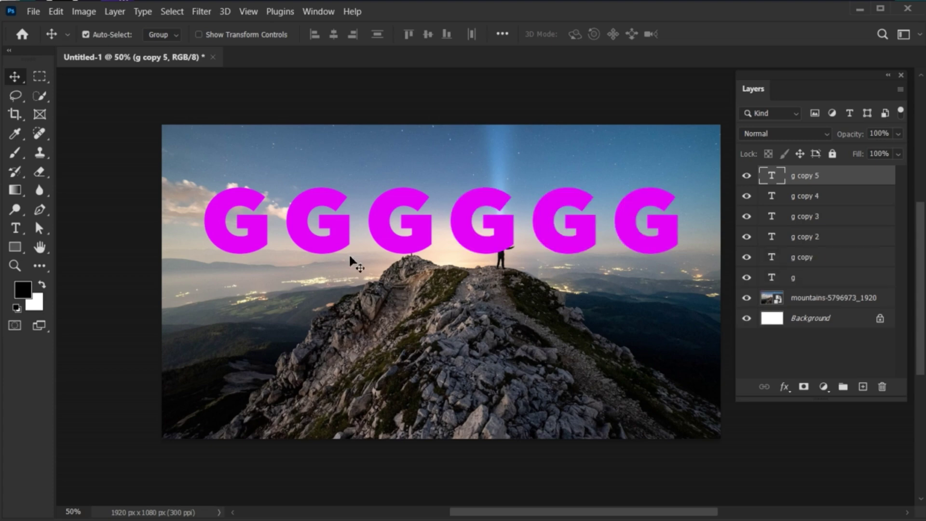
# Step: Change the second and third G's to A and L
pyautogui.doubleClick(299, 238)
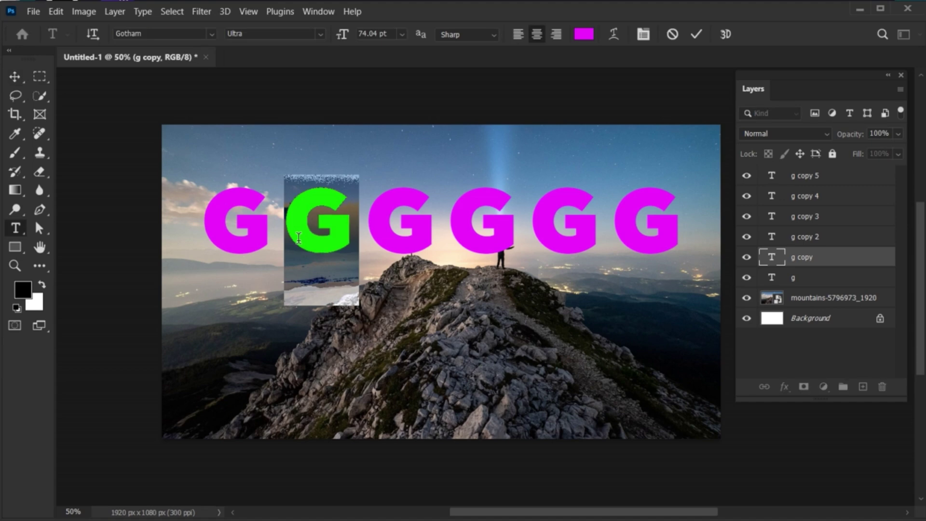
pyautogui.write('A')
pyautogui.hotkey('ctrl', 'Return')
pyautogui.press('v')
pyautogui.click(376, 236)
pyautogui.doubleClick(381, 236)
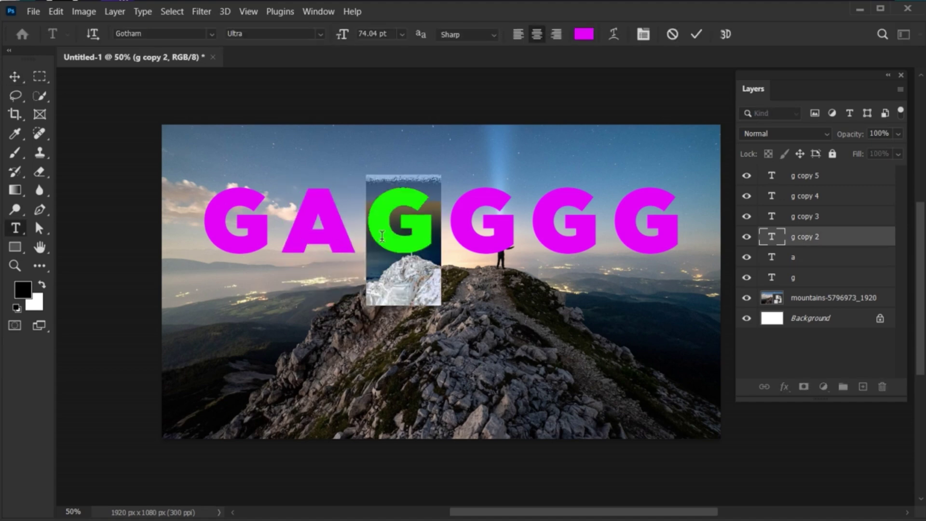
pyautogui.write('L')
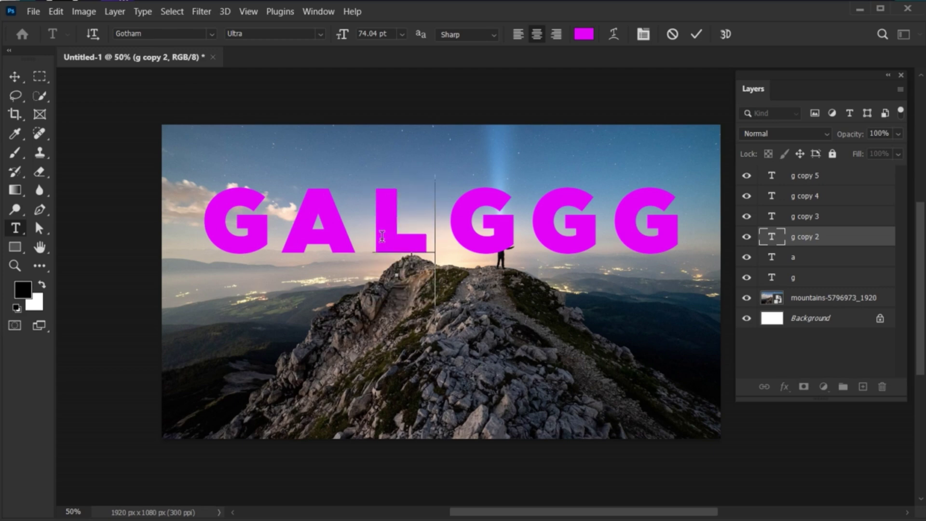
pyautogui.hotkey('ctrl', 'Return')
pyautogui.press('v')
# Step: Change the fourth and fifth G's to A and X
pyautogui.click(467, 237)
pyautogui.doubleClick(467, 236)
pyautogui.write('A')
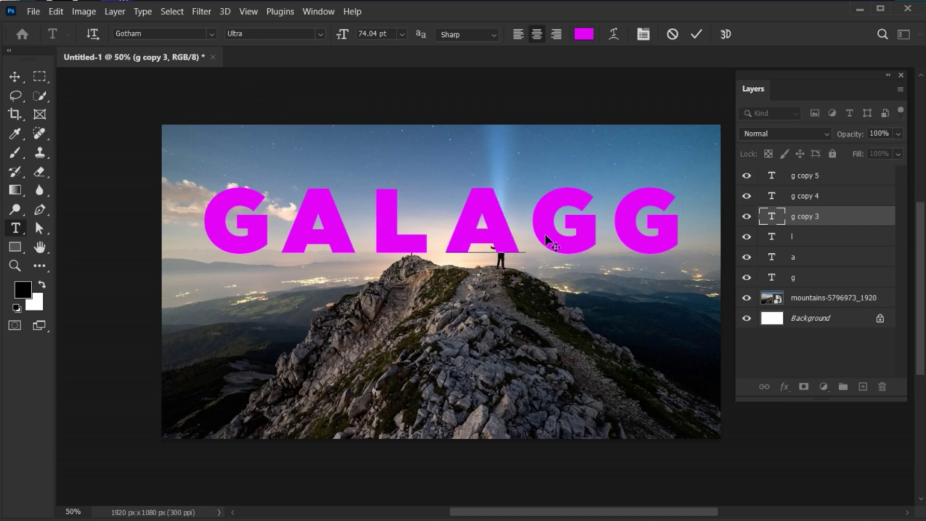
pyautogui.hotkey('ctrl', 'Return')
pyautogui.press('v')
pyautogui.click(547, 236)
pyautogui.doubleClick(546, 233)
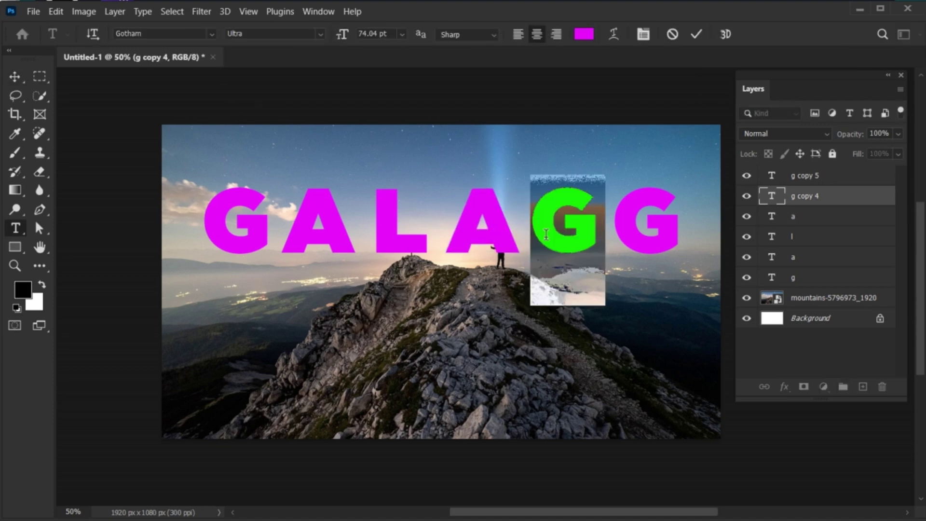
pyautogui.write('X')
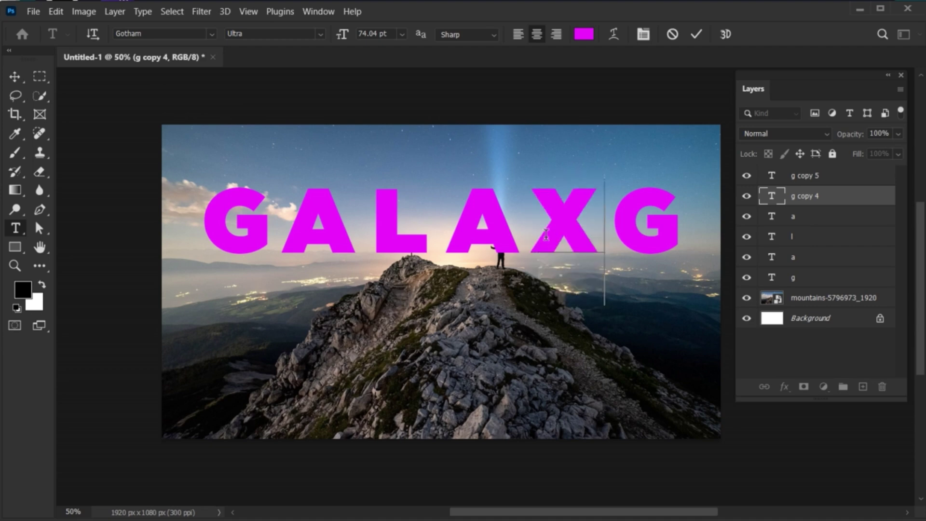
pyautogui.hotkey('ctrl', 'Return')
pyautogui.press('v')
# Step: Change the last G to Y
pyautogui.press('t')
pyautogui.doubleClick(622, 235)
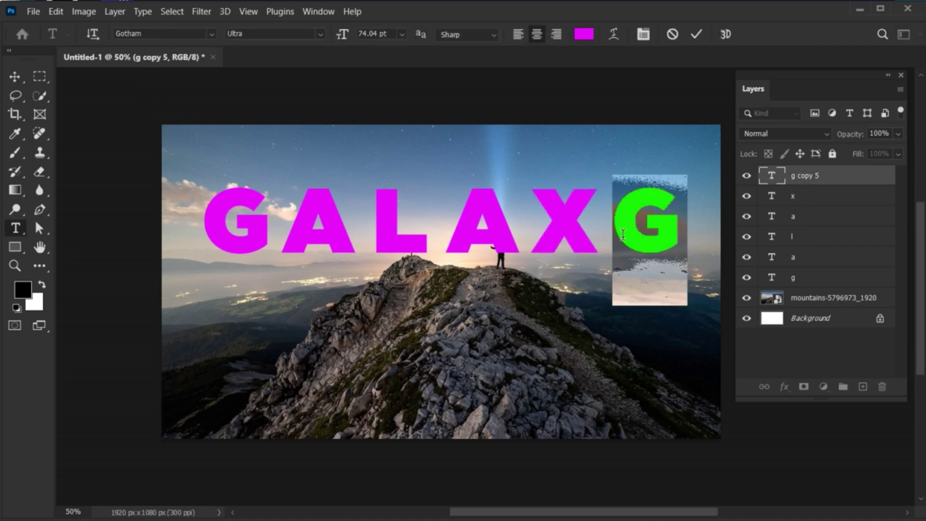
pyautogui.write('Y')
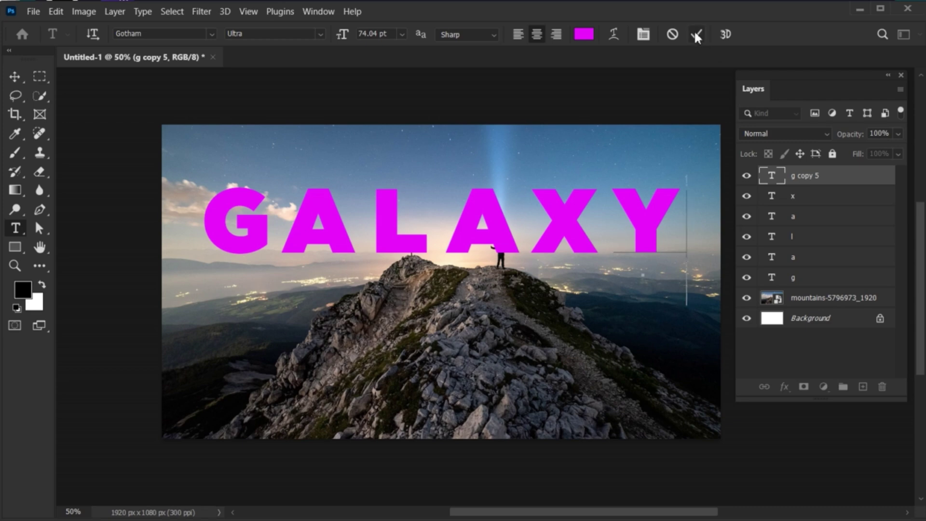
pyautogui.click(695, 34)
pyautogui.press('v')
pyautogui.moveTo(504, 347); pyautogui.dragTo(477, 344)
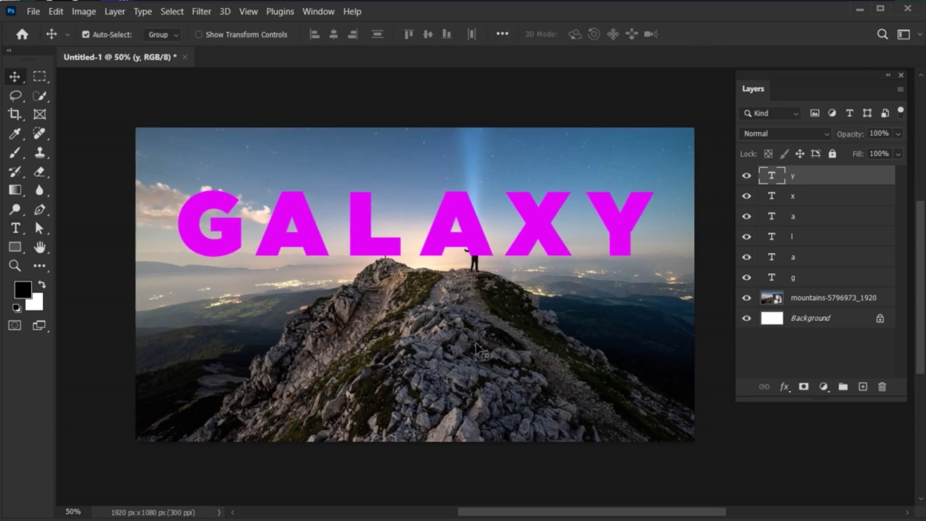
# Step: Move the six GALAXY letters together and distribute their horizontal spacing evenly
pyautogui.keyDown('shift'); pyautogui.click(796, 279); pyautogui.keyUp('shift')
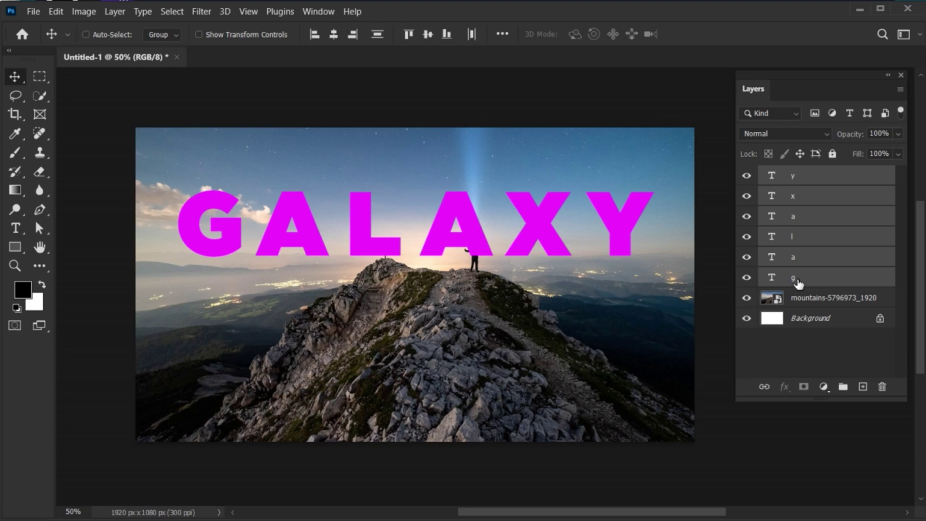
pyautogui.hotkey('ctrl', 't')
pyautogui.moveTo(370, 250); pyautogui.dragTo(380, 247)
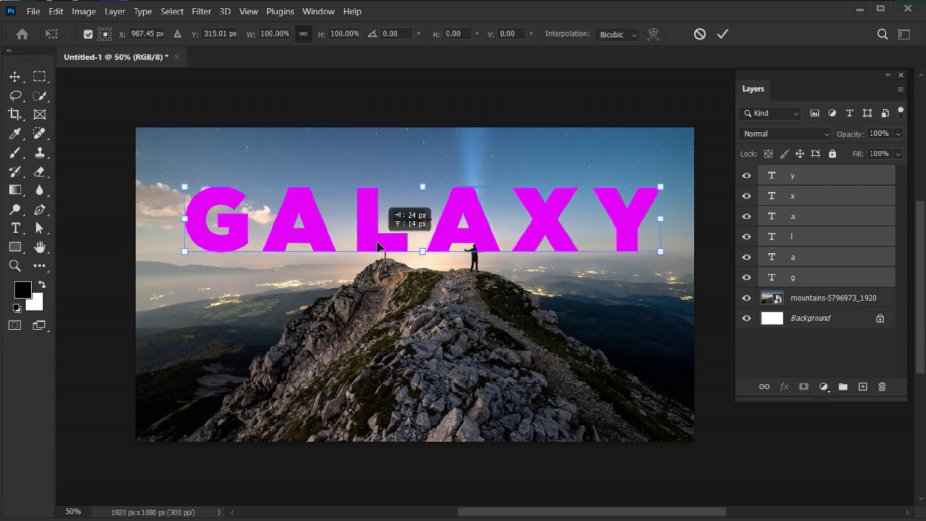
pyautogui.click(722, 36)
pyautogui.click(503, 34)
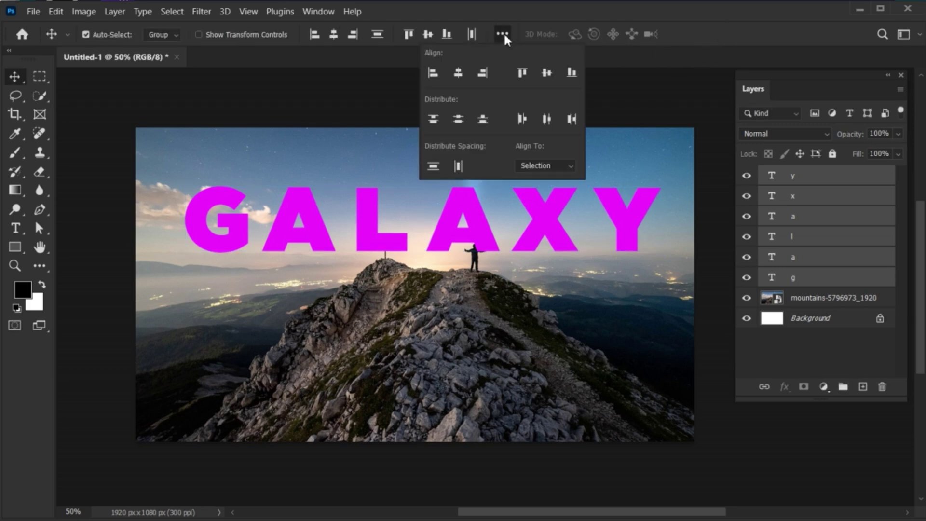
pyautogui.click(460, 166)
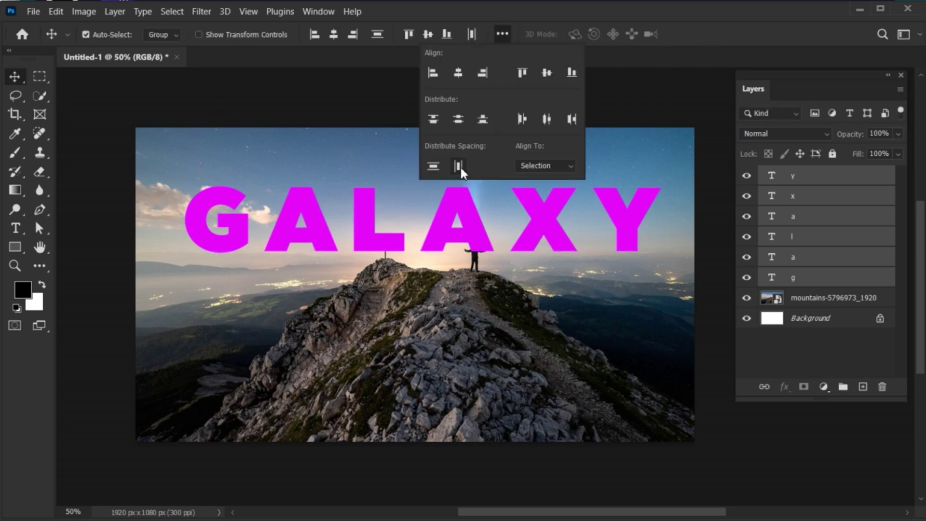
pyautogui.click(709, 313)
# Step: Show the rulers, lower the letters slightly, and drag a horizontal guide across them
pyautogui.hotkey('ctrl', 'r')
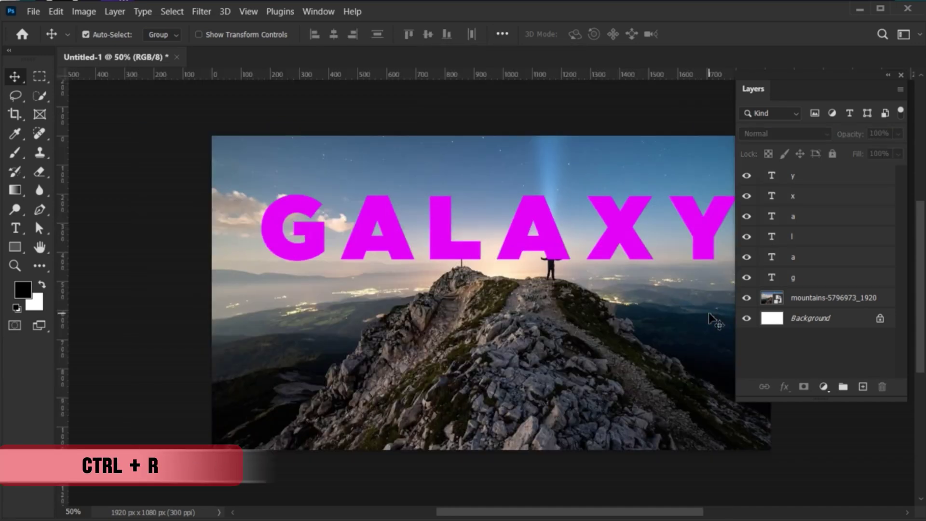
pyautogui.moveTo(532, 395); pyautogui.dragTo(477, 401)
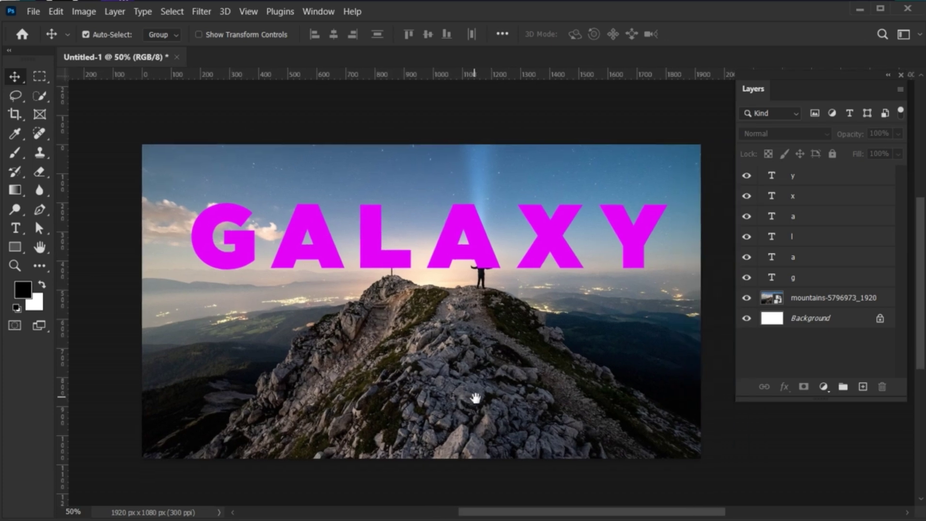
pyautogui.click(817, 277)
pyautogui.keyDown('shift'); pyautogui.click(815, 178); pyautogui.keyUp('shift')
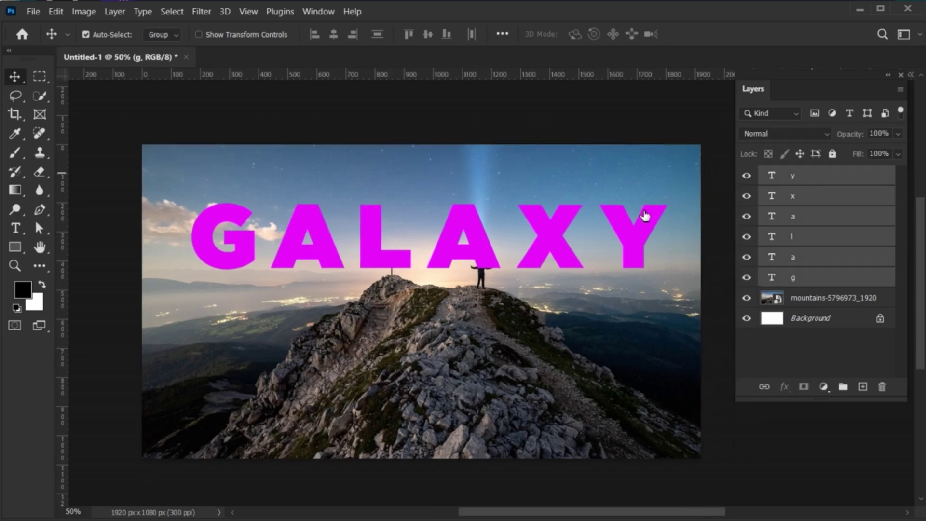
pyautogui.moveTo(374, 235); pyautogui.dragTo(373, 248)
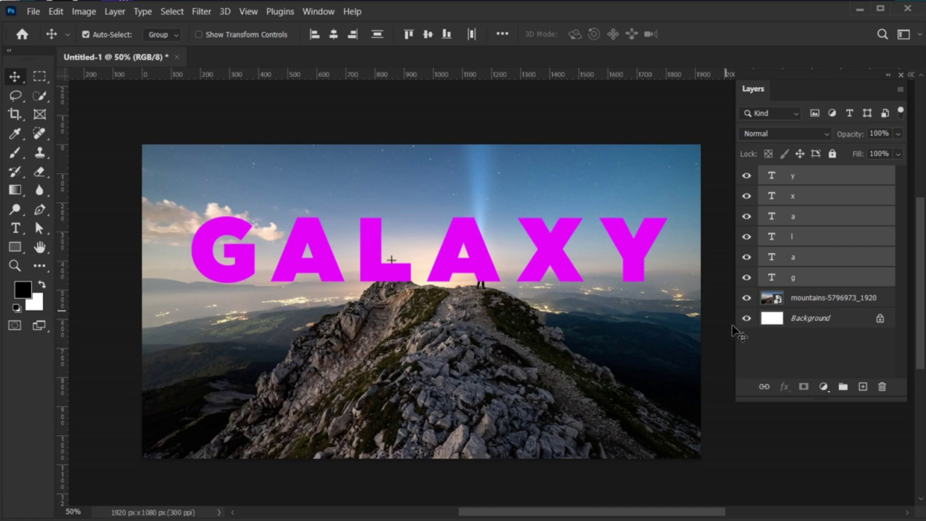
pyautogui.click(744, 343)
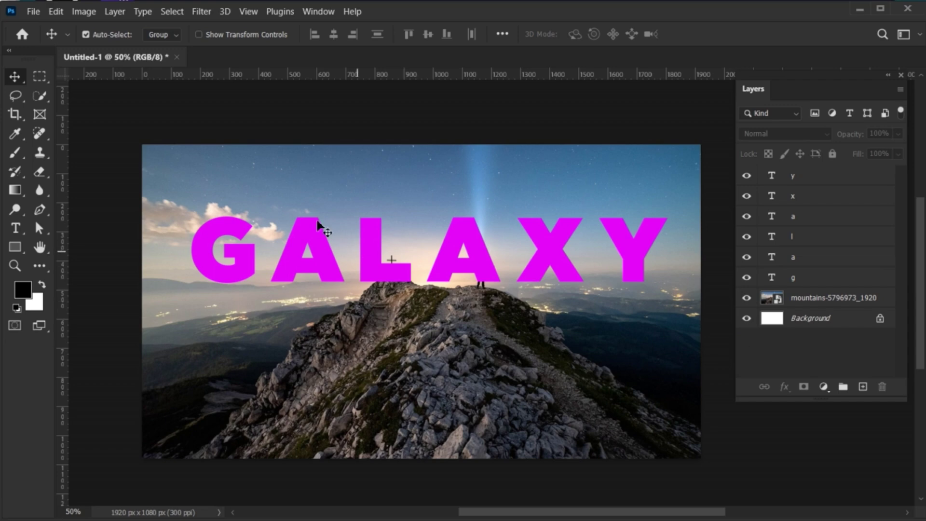
pyautogui.moveTo(228, 69); pyautogui.dragTo(229, 217)
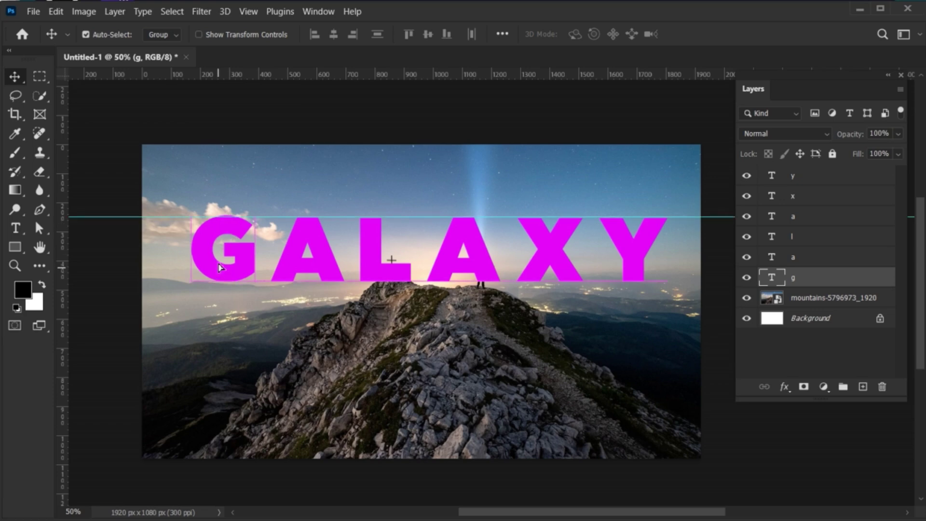
# Step: Raise the G, L and X above the horizontal guide
pyautogui.moveTo(219, 263); pyautogui.dragTo(219, 210)
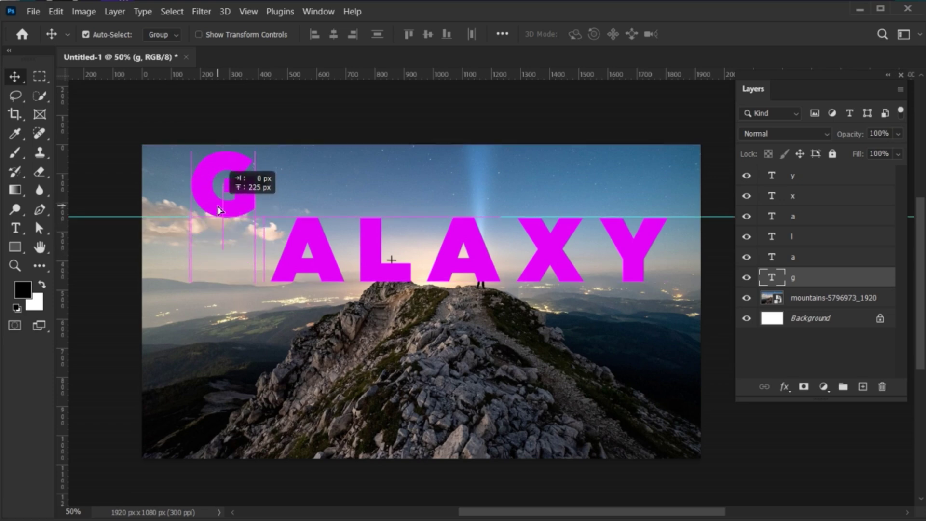
pyautogui.moveTo(370, 280); pyautogui.dragTo(364, 215)
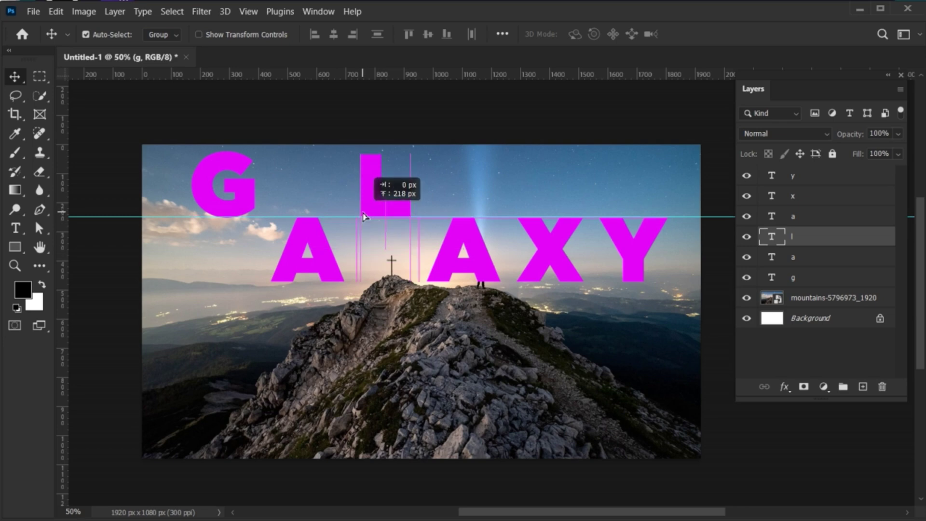
pyautogui.moveTo(544, 266); pyautogui.dragTo(545, 204)
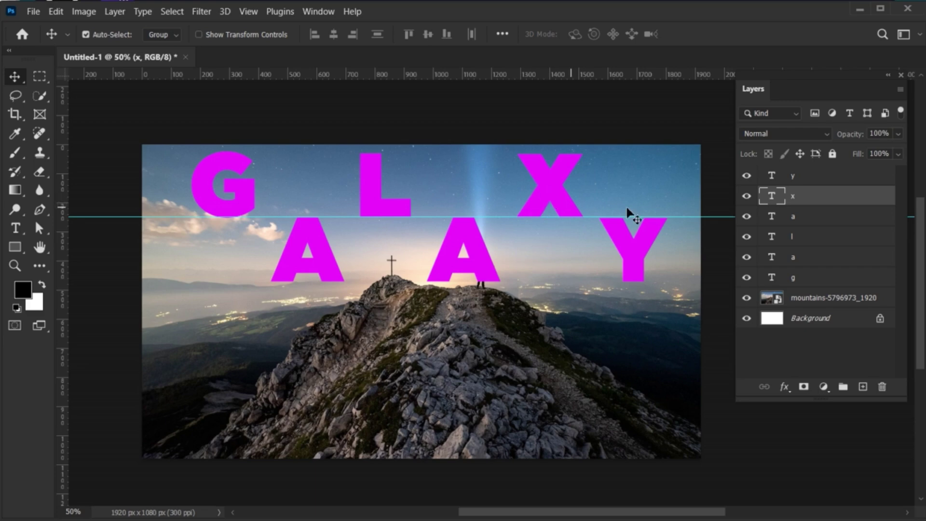
# Step: Group all six letter layers into Group 1
pyautogui.click(799, 182)
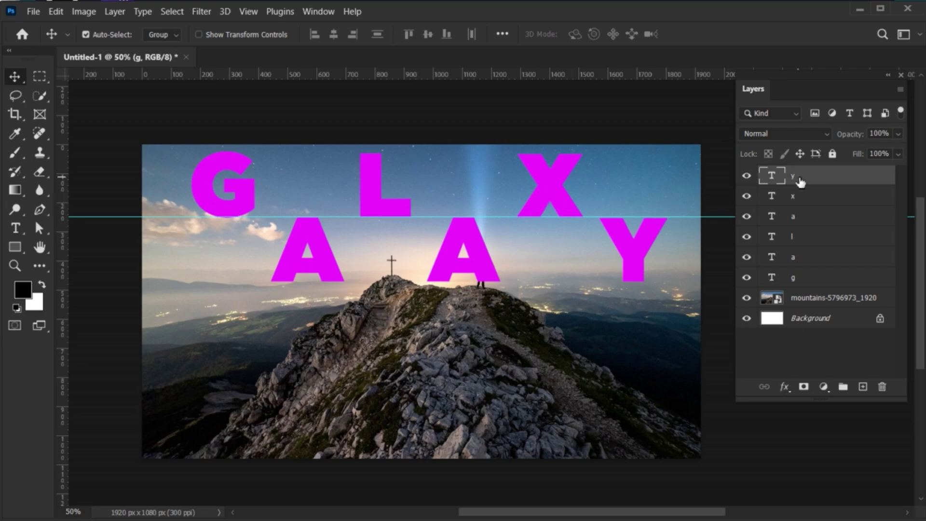
pyautogui.keyDown('shift'); pyautogui.click(808, 286); pyautogui.keyUp('shift')
pyautogui.hotkey('ctrl', 'g')
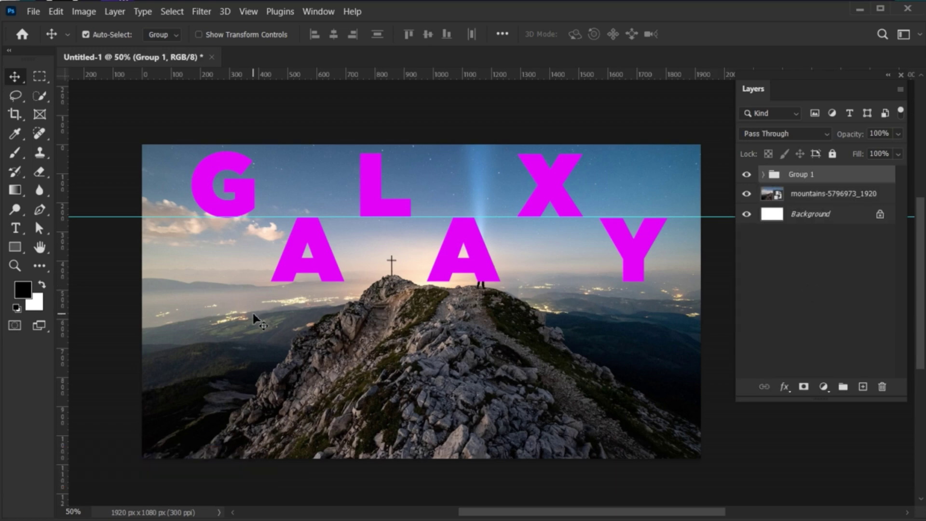
# Step: Zoom in and add vertical guides at both edges of the G and the first A
pyautogui.press('z')
pyautogui.moveTo(231, 292)
pyautogui.mouseDown()
pyautogui.moveTo(246, 260)
pyautogui.moveTo(217, 318)
pyautogui.mouseUp()
pyautogui.press('v')
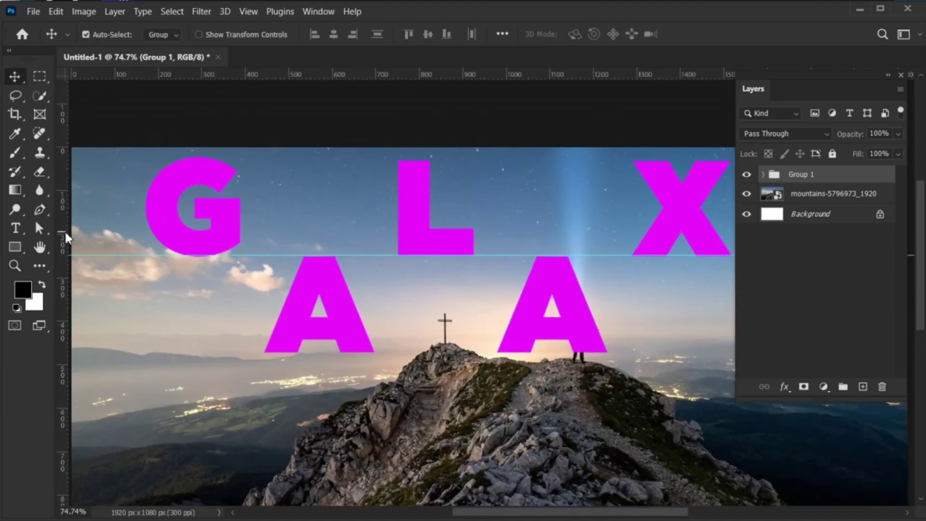
pyautogui.moveTo(65, 231); pyautogui.dragTo(146, 244)
pyautogui.moveTo(64, 243); pyautogui.dragTo(244, 239)
pyautogui.moveTo(256, 330); pyautogui.dragTo(176, 310)
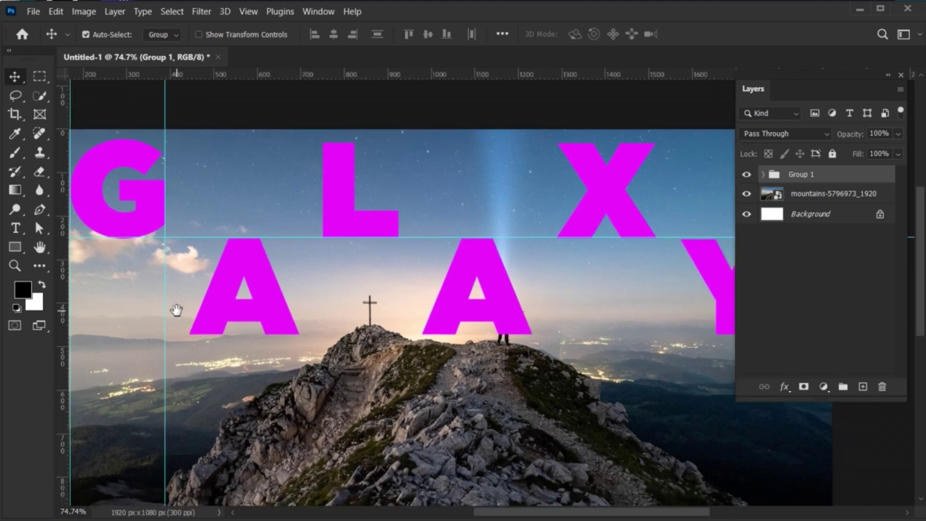
pyautogui.moveTo(75, 260)
pyautogui.mouseDown()
pyautogui.moveTo(186, 270)
pyautogui.moveTo(184, 280)
pyautogui.mouseUp()
pyautogui.moveTo(63, 255); pyautogui.dragTo(297, 307)
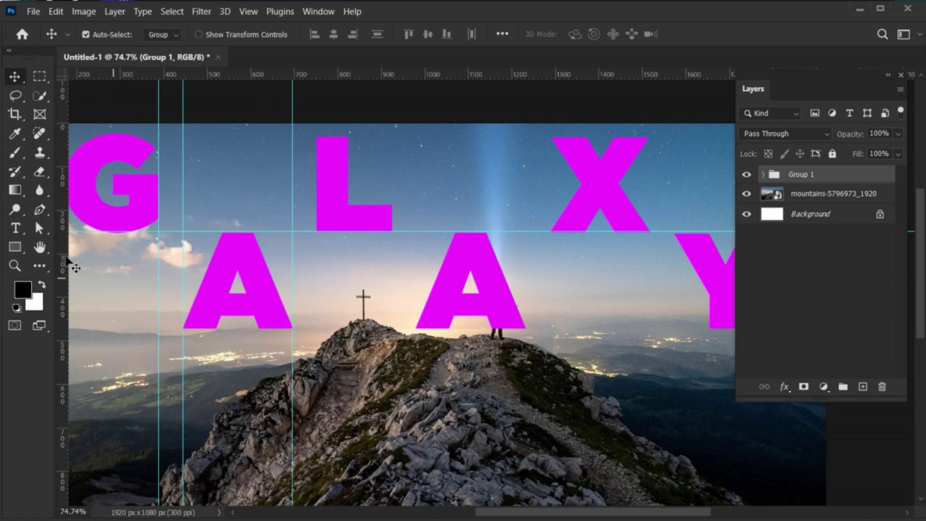
# Step: Add vertical guides at both edges of the L, second A and X
pyautogui.moveTo(67, 260); pyautogui.dragTo(316, 285)
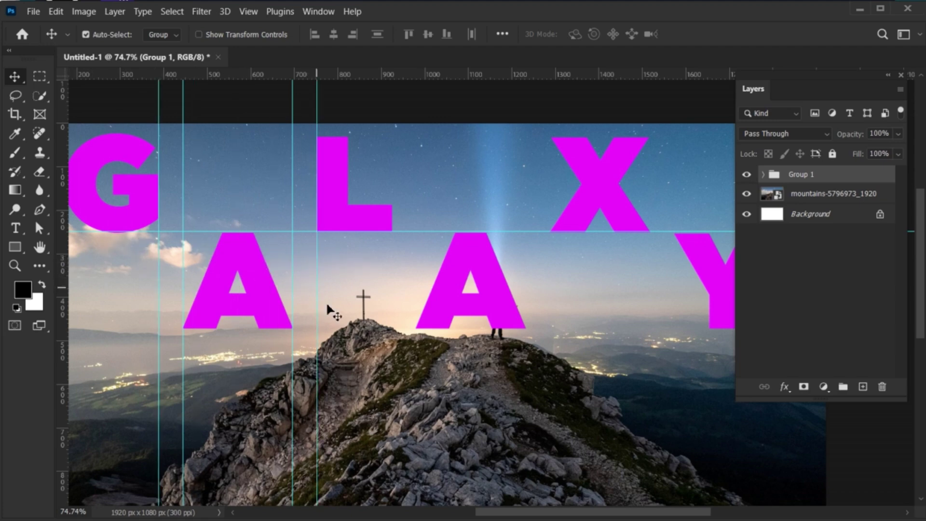
pyautogui.hscroll(3, 289, 330)
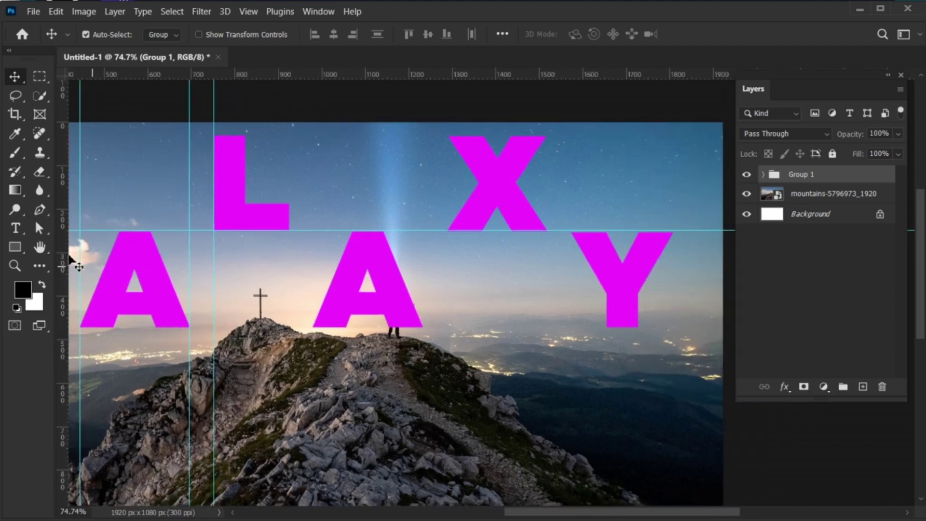
pyautogui.moveTo(68, 260)
pyautogui.mouseDown()
pyautogui.moveTo(144, 248)
pyautogui.moveTo(283, 265)
pyautogui.moveTo(289, 287)
pyautogui.mouseUp()
pyautogui.moveTo(62, 254)
pyautogui.mouseDown()
pyautogui.moveTo(181, 275)
pyautogui.moveTo(297, 275)
pyautogui.moveTo(311, 307)
pyautogui.mouseUp()
pyautogui.click(311, 310)
pyautogui.hscroll(2, 83, 321)
pyautogui.moveTo(60, 307); pyautogui.dragTo(361, 316)
pyautogui.moveTo(62, 299); pyautogui.dragTo(385, 319)
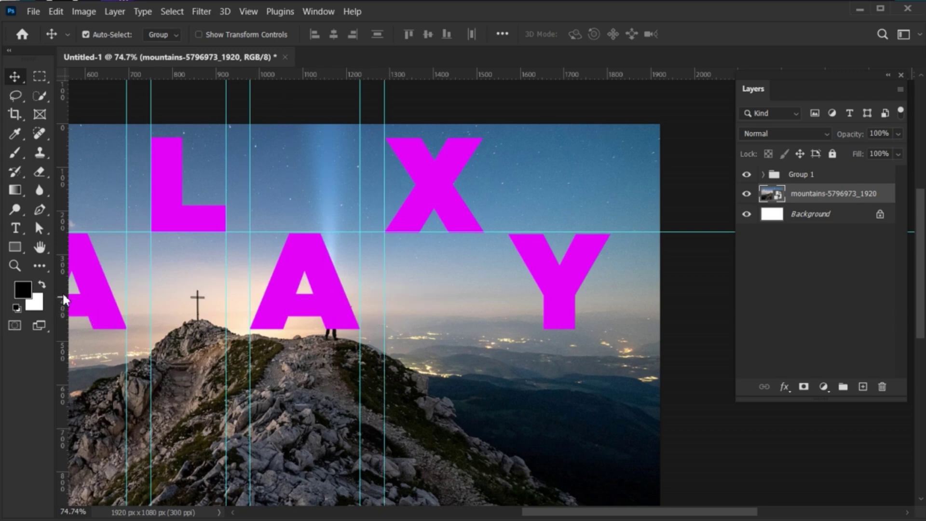
pyautogui.moveTo(62, 292)
pyautogui.mouseDown()
pyautogui.moveTo(434, 315)
pyautogui.moveTo(485, 326)
pyautogui.mouseUp()
pyautogui.hscroll(3, 463, 347)
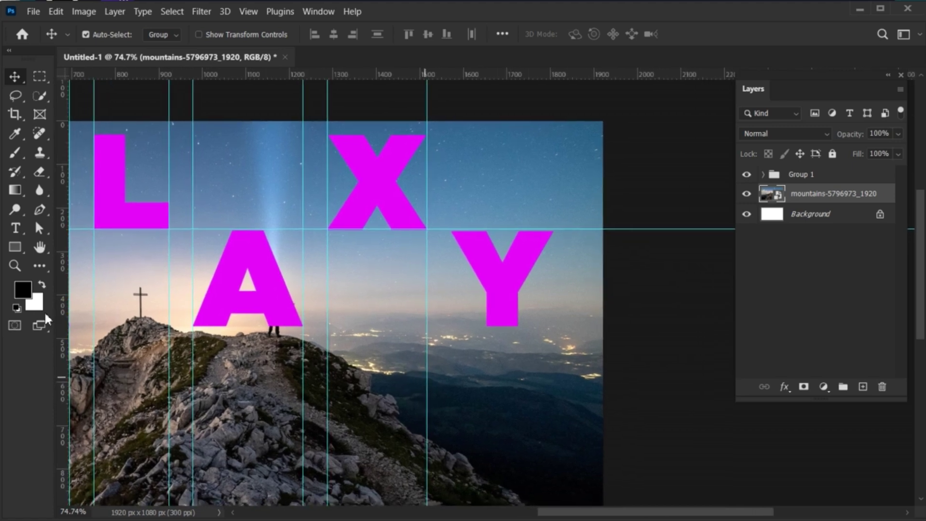
pyautogui.scroll(-1, 63, 289)
# Step: Add vertical guides at both edges of the Y and recentre the canvas
pyautogui.moveTo(62, 283); pyautogui.dragTo(452, 285)
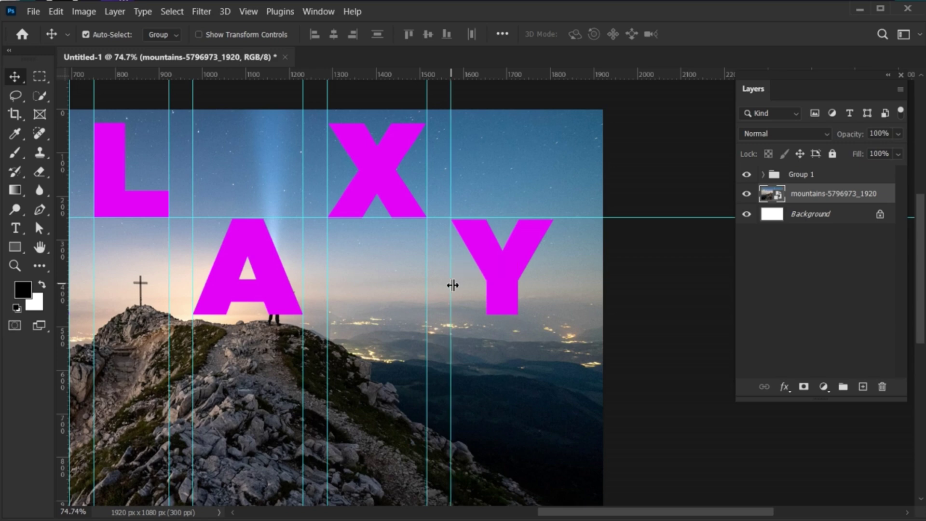
pyautogui.moveTo(63, 240); pyautogui.dragTo(554, 253)
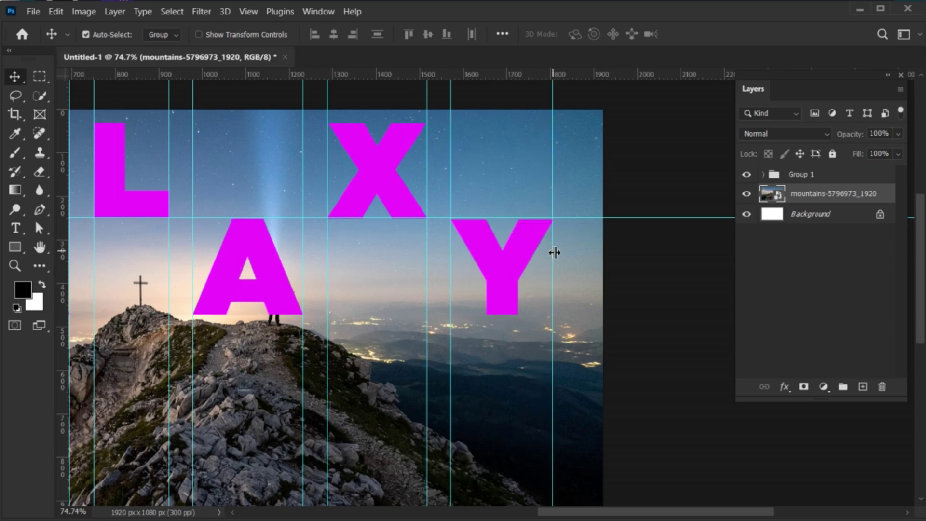
pyautogui.press('ctrl')
pyautogui.hscroll(-2, 437, 299)
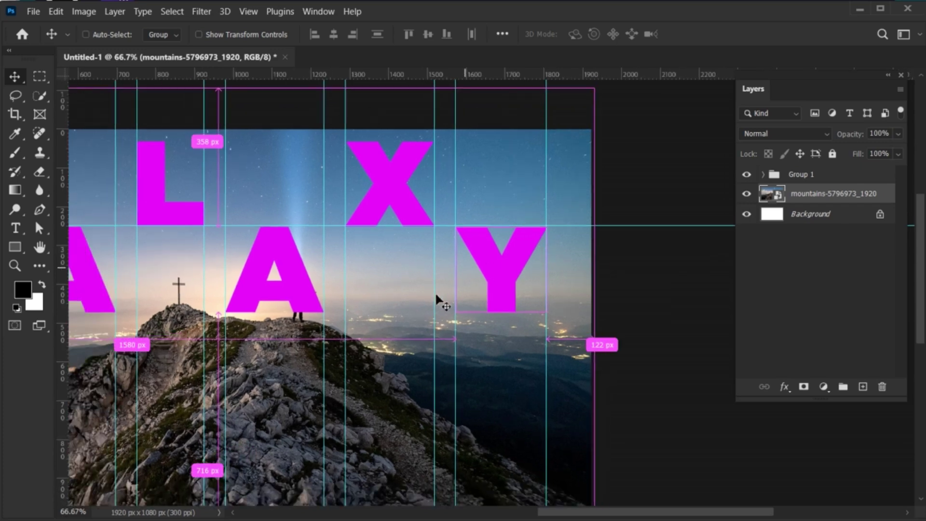
pyautogui.scroll(-2, 436, 302)
pyautogui.moveTo(255, 371); pyautogui.dragTo(365, 350)
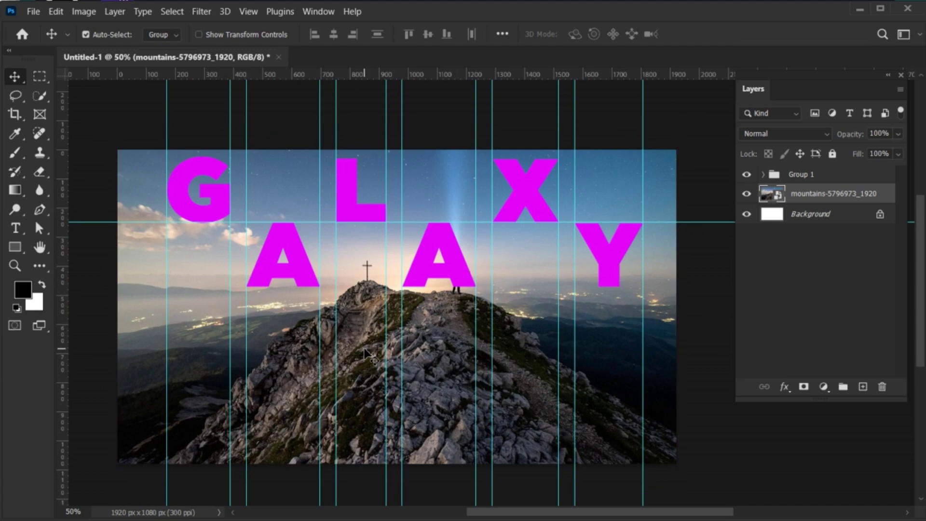
# Step: Select the full-height G column with the Rectangular Marquee in Add to Selection mode
pyautogui.click(40, 76)
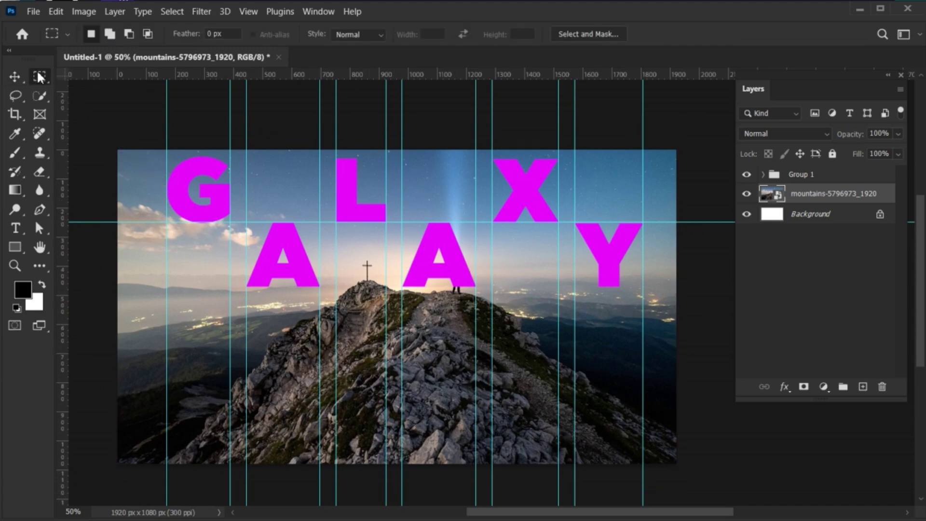
pyautogui.moveTo(167, 150); pyautogui.dragTo(230, 385)
pyautogui.moveTo(229, 428); pyautogui.dragTo(230, 464)
pyautogui.click(142, 225)
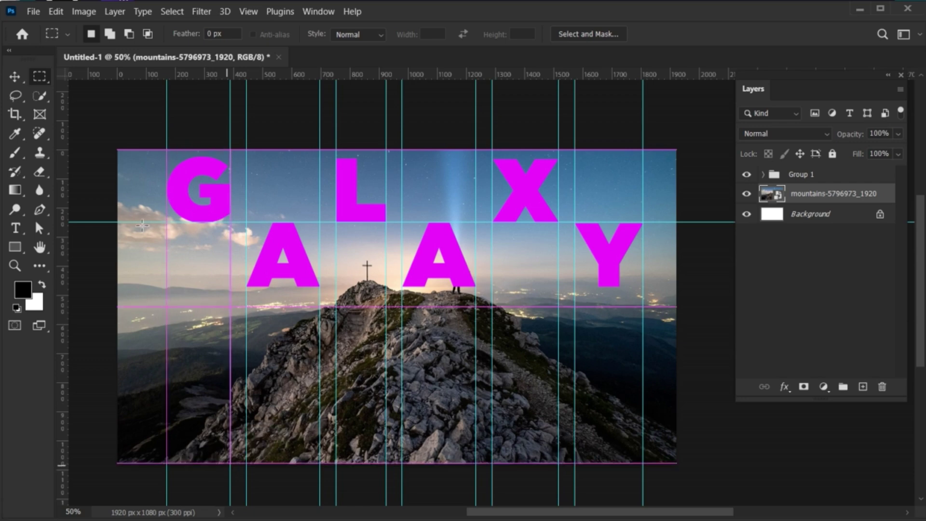
pyautogui.click(111, 34)
# Step: Add the full-height columns of A, L, A, X and Y to the selection
pyautogui.moveTo(247, 150); pyautogui.dragTo(323, 470)
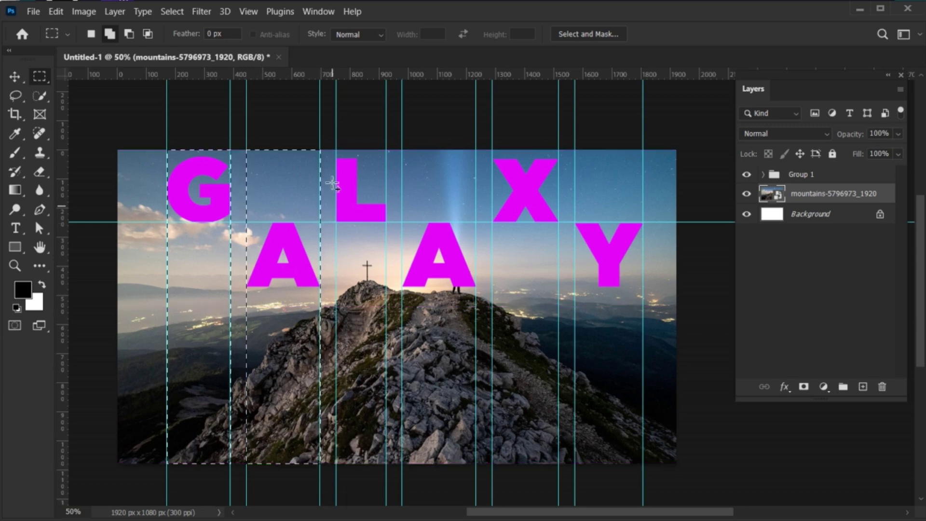
pyautogui.moveTo(337, 143); pyautogui.dragTo(387, 474)
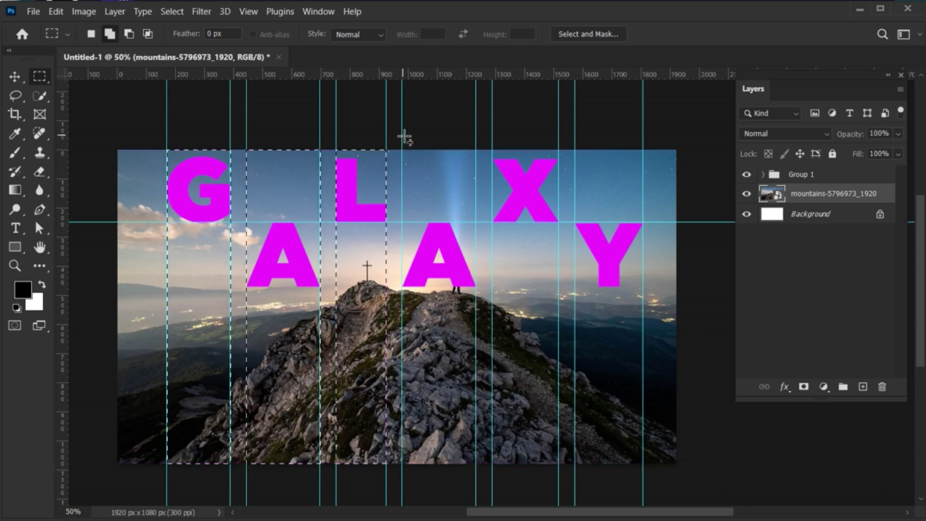
pyautogui.moveTo(404, 145)
pyautogui.mouseDown()
pyautogui.moveTo(478, 467)
pyautogui.moveTo(434, 479)
pyautogui.mouseUp()
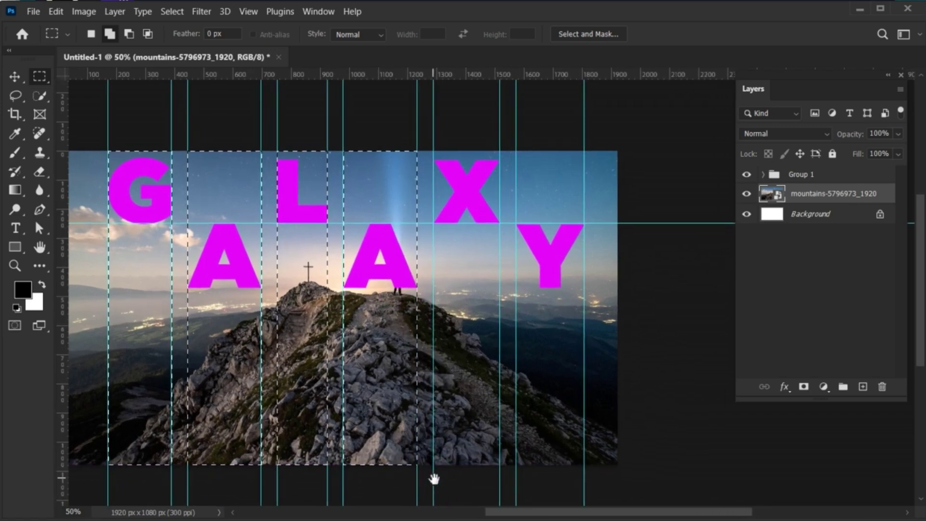
pyautogui.moveTo(434, 151); pyautogui.dragTo(501, 479)
pyautogui.moveTo(516, 150); pyautogui.dragTo(584, 473)
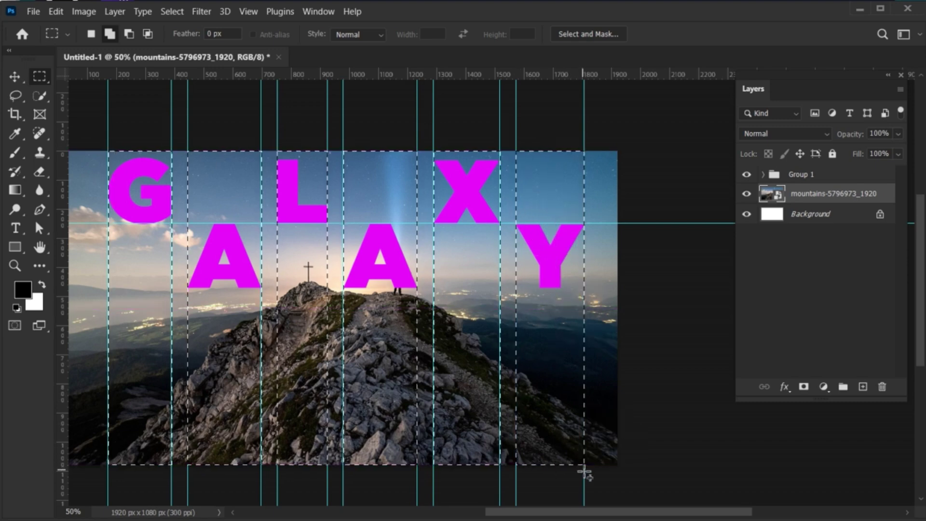
# Step: Add a layer mask that limits the mountain photo to the six letter strips
pyautogui.click(804, 388)
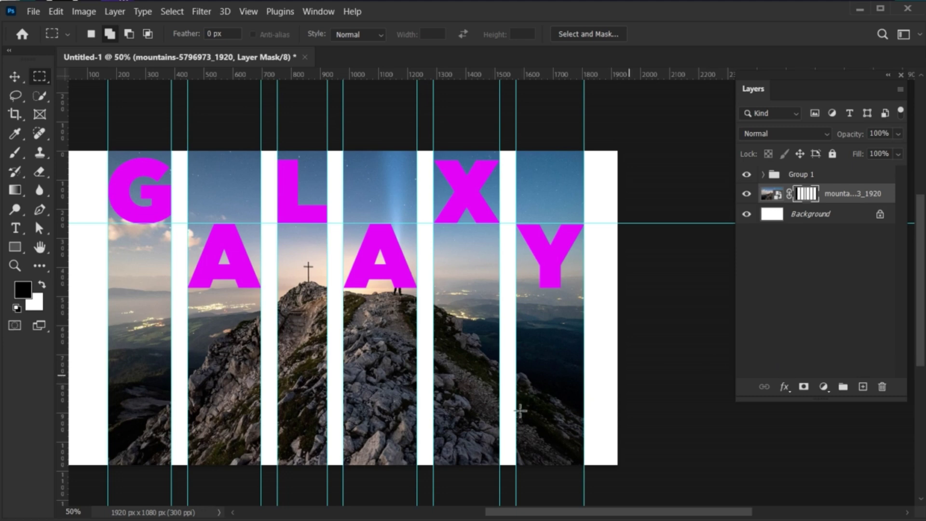
pyautogui.press('v')
pyautogui.moveTo(356, 427); pyautogui.dragTo(380, 417)
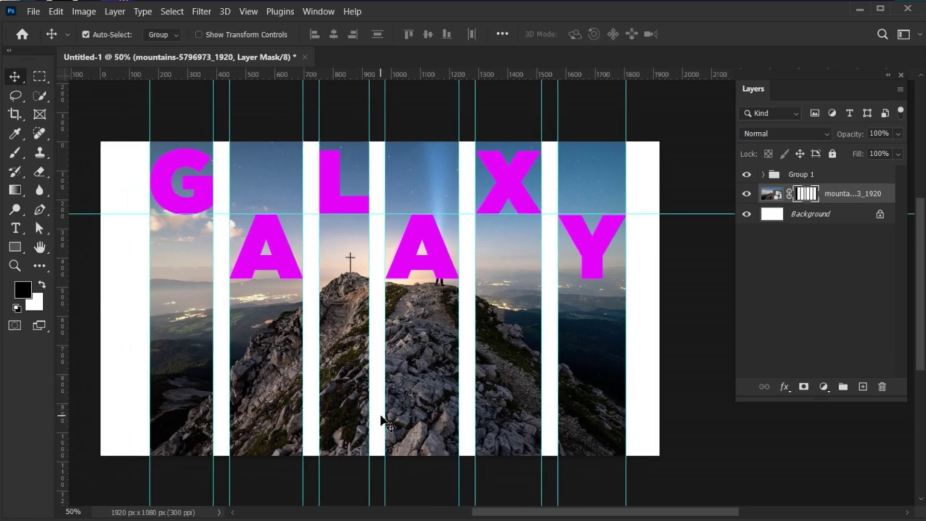
# Step: Duplicate the masked photo, put the hidden copy above Group 1, and select the original's mask
pyautogui.hotkey('ctrl', '2')
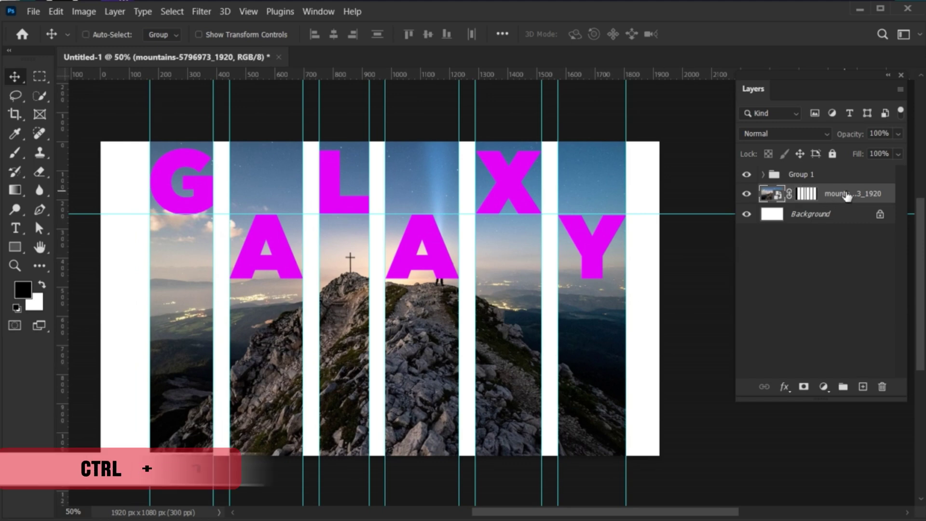
pyautogui.hotkey('ctrl', 'j')
pyautogui.click(848, 216)
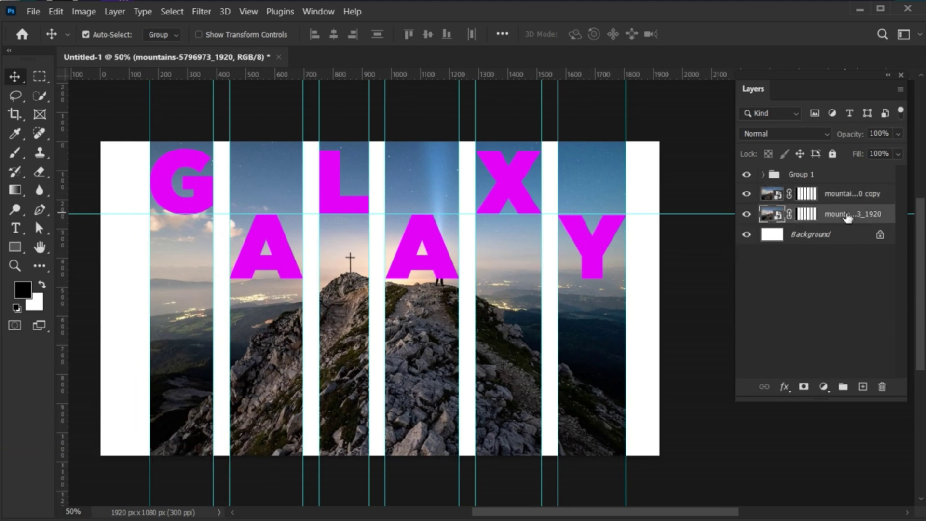
pyautogui.moveTo(844, 203); pyautogui.dragTo(839, 171)
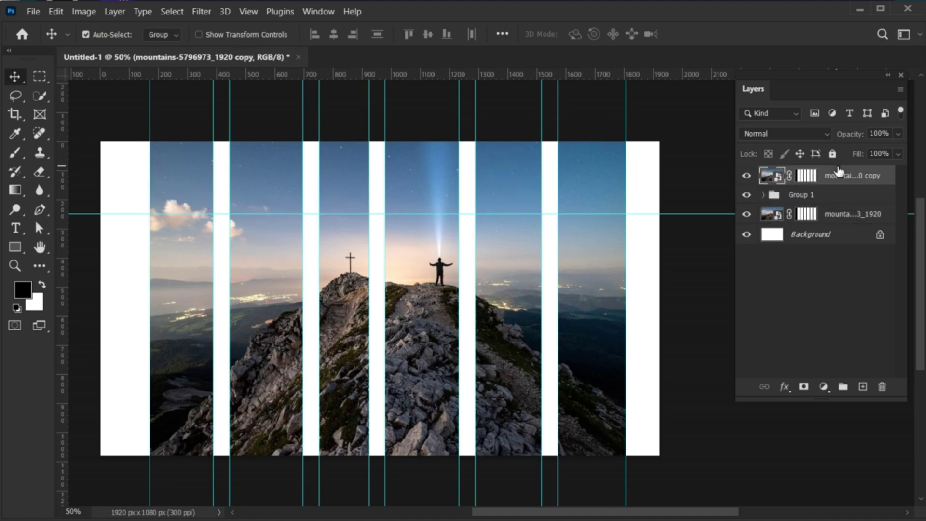
pyautogui.click(747, 176)
pyautogui.click(808, 214)
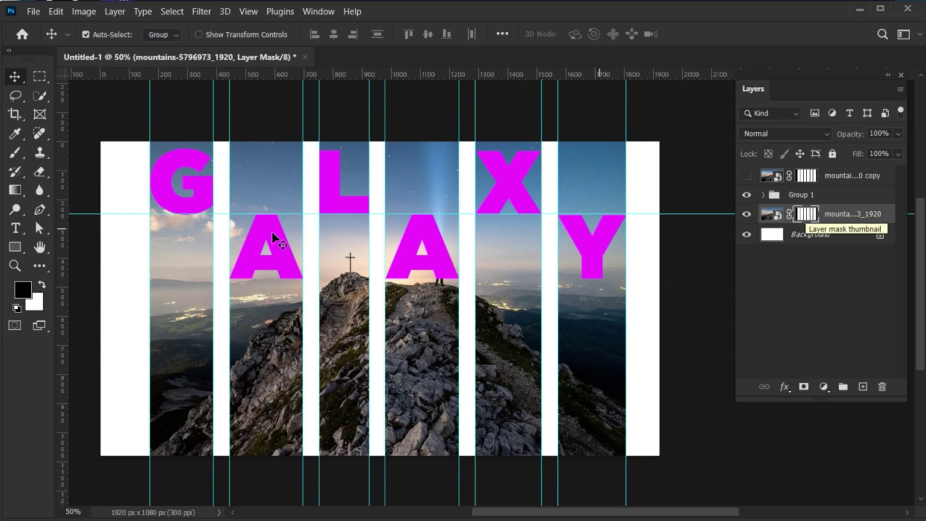
pyautogui.hotkey('ctrl', 'space')
# Step: Mask out the photo above the G letter's base
pyautogui.moveTo(203, 229); pyautogui.dragTo(222, 275)
pyautogui.click(42, 77)
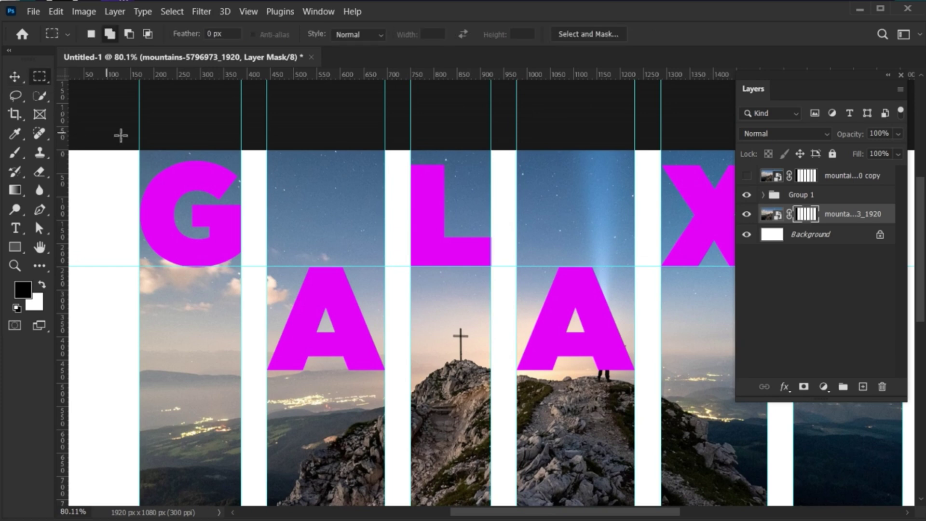
pyautogui.moveTo(139, 151); pyautogui.dragTo(241, 265)
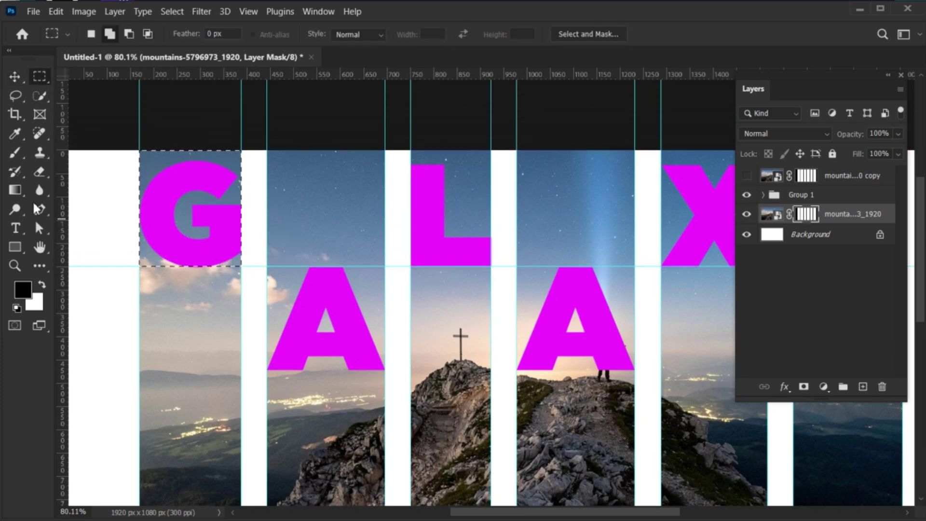
pyautogui.click(16, 151)
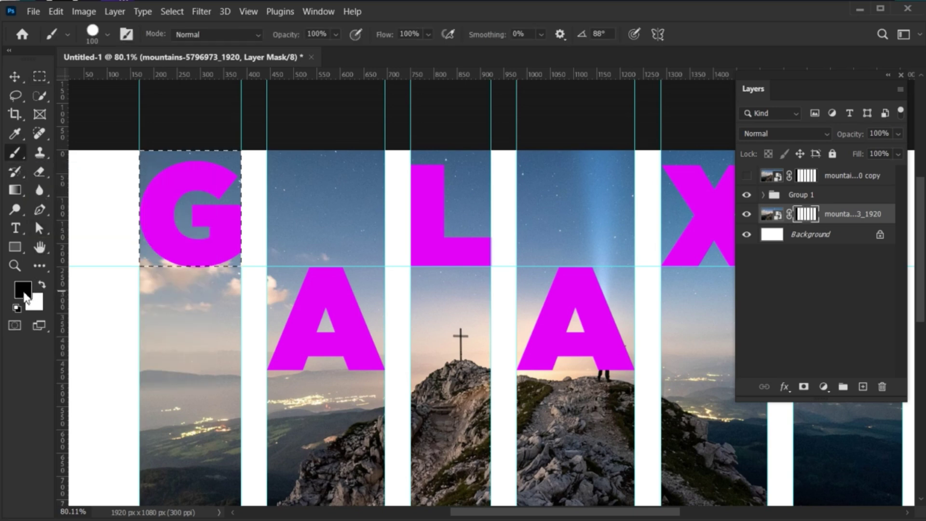
pyautogui.moveTo(150, 212)
pyautogui.mouseDown()
pyautogui.moveTo(202, 244)
pyautogui.moveTo(130, 248)
pyautogui.moveTo(183, 182)
pyautogui.moveTo(189, 228)
pyautogui.moveTo(203, 243)
pyautogui.mouseUp()
pyautogui.hotkey('ctrl', 'd')
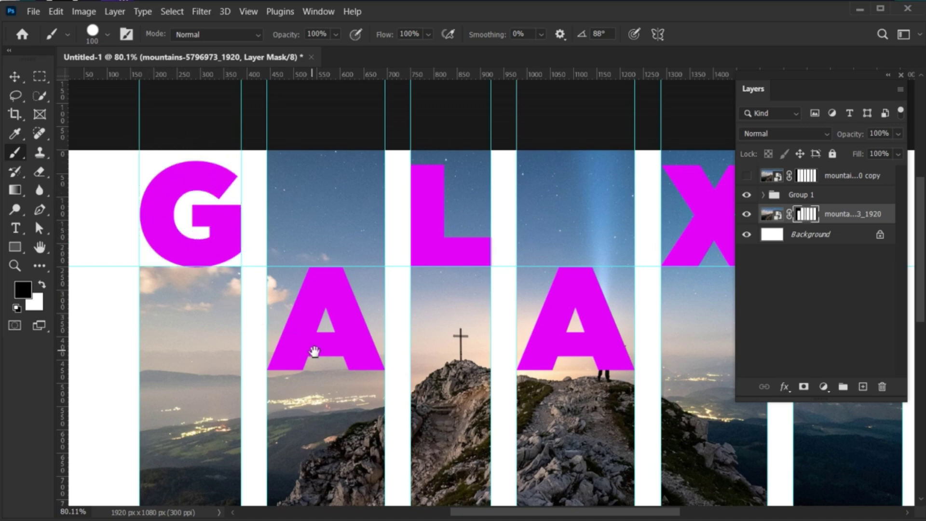
# Step: Mask out the photo in the first A column down to its base
pyautogui.moveTo(313, 352); pyautogui.dragTo(255, 350)
pyautogui.click(46, 78)
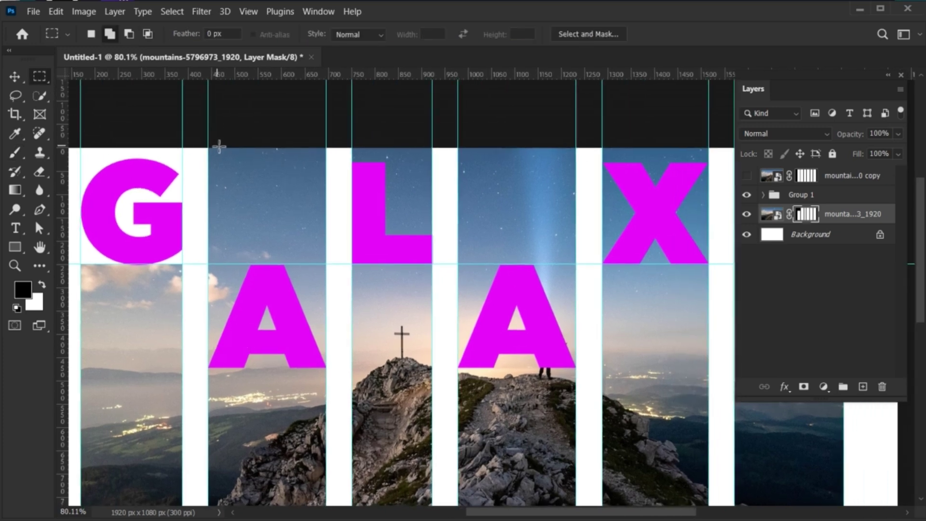
pyautogui.moveTo(207, 143); pyautogui.dragTo(329, 382)
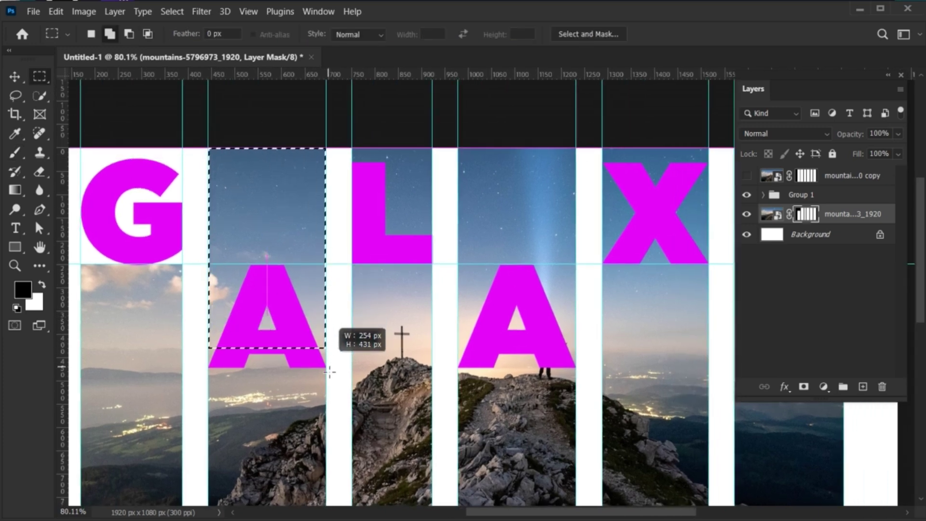
pyautogui.press('b')
pyautogui.moveTo(261, 239)
pyautogui.mouseDown()
pyautogui.moveTo(215, 274)
pyautogui.moveTo(267, 311)
pyautogui.moveTo(274, 161)
pyautogui.mouseUp()
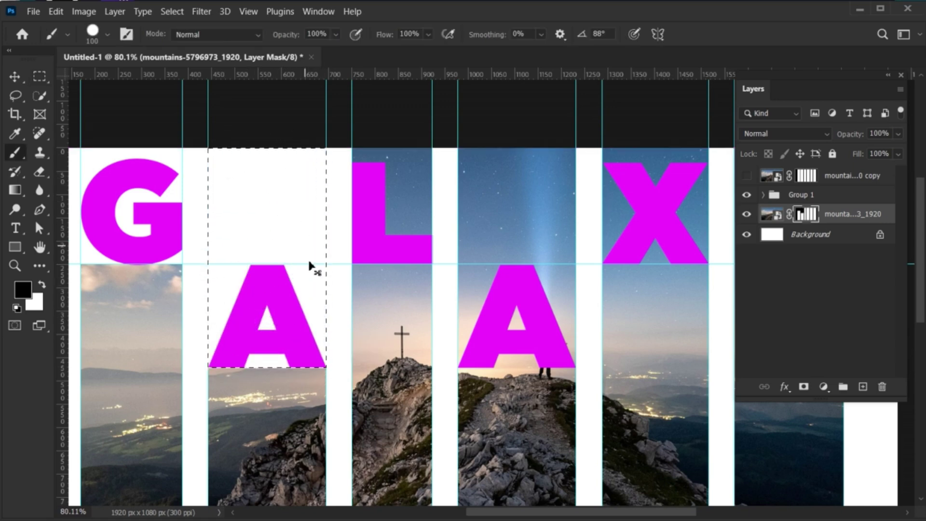
pyautogui.hotkey('ctrl', 'd')
# Step: Mask out the photo in the L letter cell
pyautogui.moveTo(402, 354); pyautogui.dragTo(317, 360)
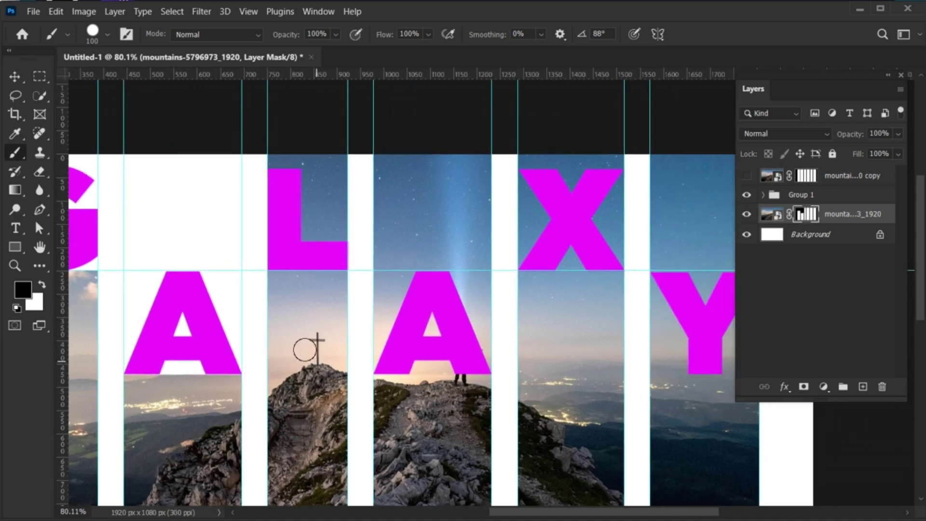
pyautogui.press('m')
pyautogui.moveTo(271, 151); pyautogui.dragTo(351, 274)
pyautogui.press('b')
pyautogui.moveTo(290, 167)
pyautogui.mouseDown()
pyautogui.moveTo(338, 145)
pyautogui.moveTo(343, 251)
pyautogui.moveTo(271, 246)
pyautogui.mouseUp()
pyautogui.moveTo(311, 184); pyautogui.dragTo(312, 200)
pyautogui.hotkey('ctrl', 'd')
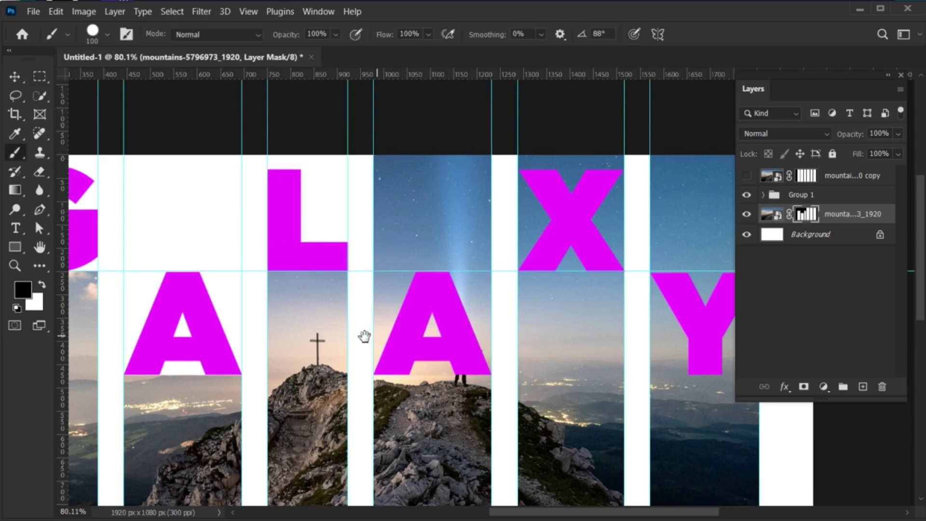
# Step: Mask out the photo in the middle A column down to its base
pyautogui.moveTo(362, 335); pyautogui.dragTo(355, 335)
pyautogui.press('m')
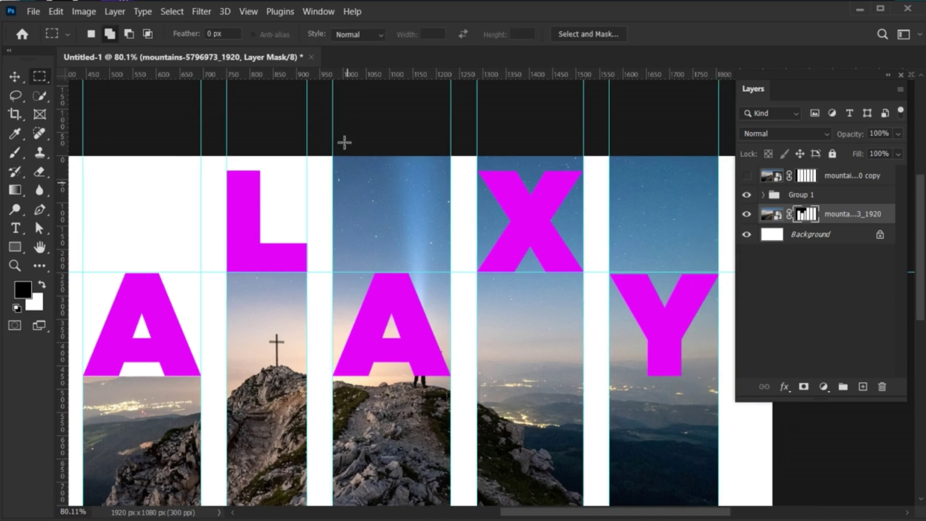
pyautogui.moveTo(333, 151); pyautogui.dragTo(454, 377)
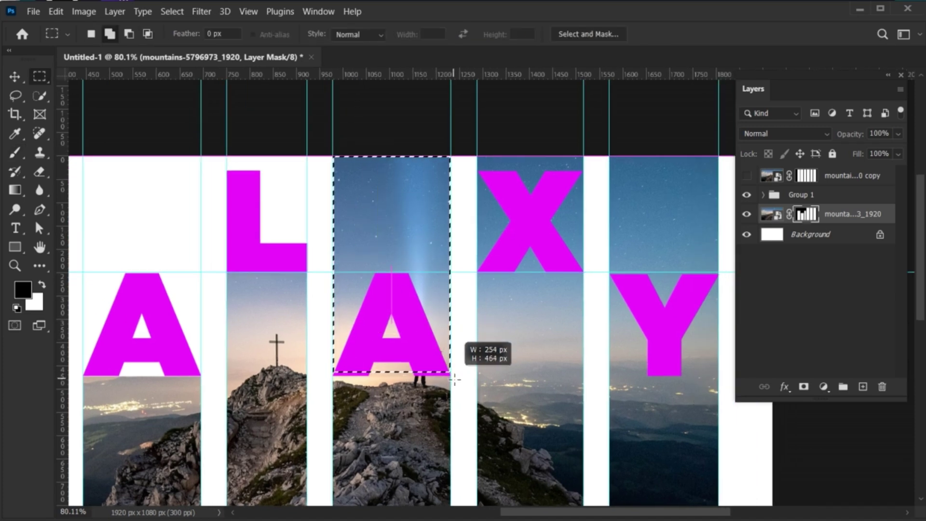
pyautogui.moveTo(454, 378); pyautogui.dragTo(454, 375)
pyautogui.press('b')
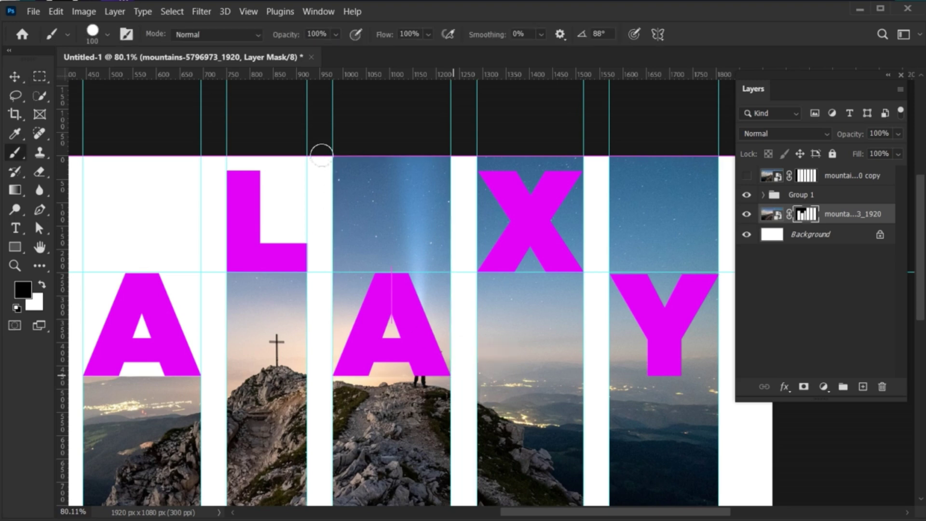
pyautogui.moveTo(336, 172)
pyautogui.mouseDown()
pyautogui.moveTo(430, 154)
pyautogui.moveTo(438, 297)
pyautogui.moveTo(395, 348)
pyautogui.moveTo(341, 355)
pyautogui.moveTo(398, 189)
pyautogui.moveTo(368, 326)
pyautogui.moveTo(416, 384)
pyautogui.mouseUp()
pyautogui.hotkey('ctrl', 'd')
# Step: Mask out the photo in the X column above its base
pyautogui.moveTo(442, 422); pyautogui.dragTo(320, 411)
pyautogui.press('m')
pyautogui.moveTo(357, 147)
pyautogui.mouseDown()
pyautogui.moveTo(463, 262)
pyautogui.moveTo(442, 160)
pyautogui.moveTo(377, 239)
pyautogui.moveTo(368, 233)
pyautogui.mouseUp()
pyautogui.press('b')
pyautogui.hotkey('ctrl', 'd')
pyautogui.moveTo(497, 349); pyautogui.dragTo(440, 351)
# Step: Mask out the Y column above its base, then zoom out to 50%
pyautogui.press('m')
pyautogui.moveTo(432, 150)
pyautogui.mouseDown()
pyautogui.moveTo(540, 350)
pyautogui.moveTo(541, 373)
pyautogui.moveTo(430, 279)
pyautogui.moveTo(545, 276)
pyautogui.moveTo(456, 269)
pyautogui.moveTo(484, 204)
pyautogui.mouseUp()
pyautogui.press('b')
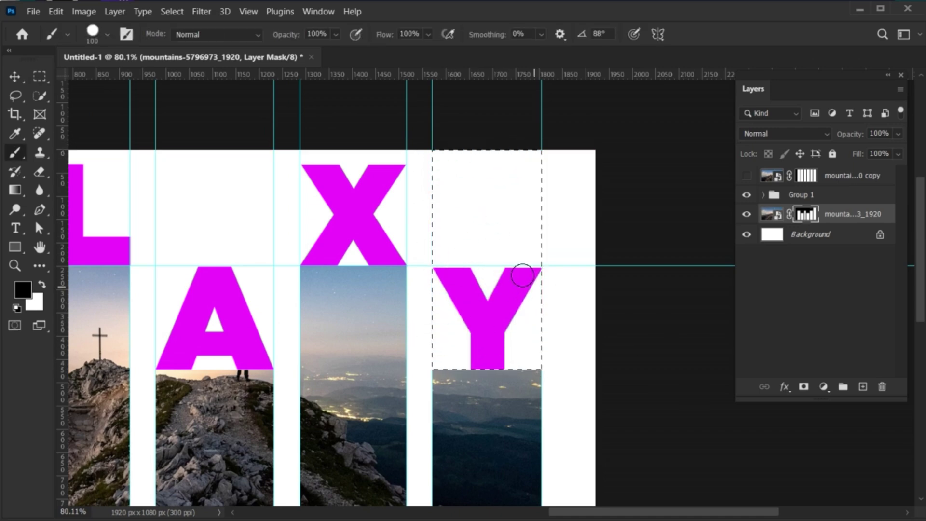
pyautogui.hotkey('ctrl', 'd')
pyautogui.hotkey('ctrl', '-')
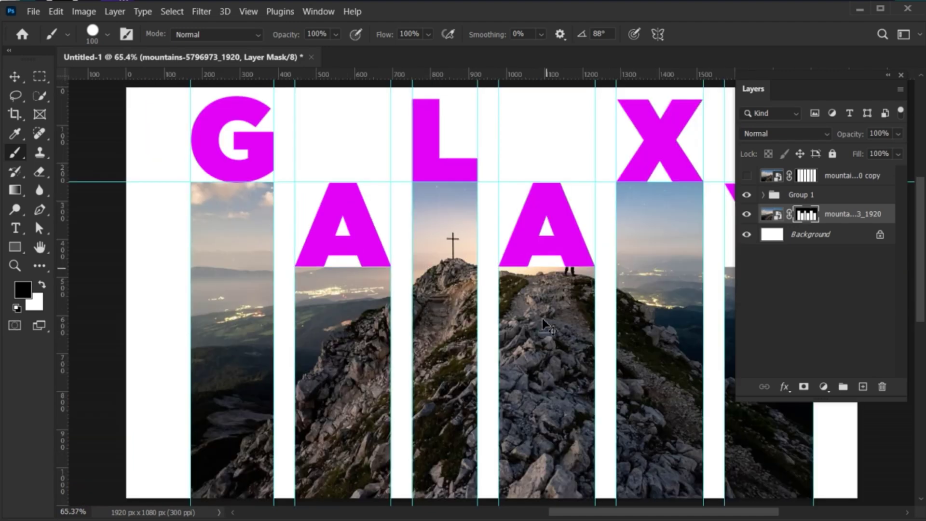
pyautogui.hotkey('ctrl', '-')
pyautogui.moveTo(492, 383); pyautogui.dragTo(431, 379)
pyautogui.press('v')
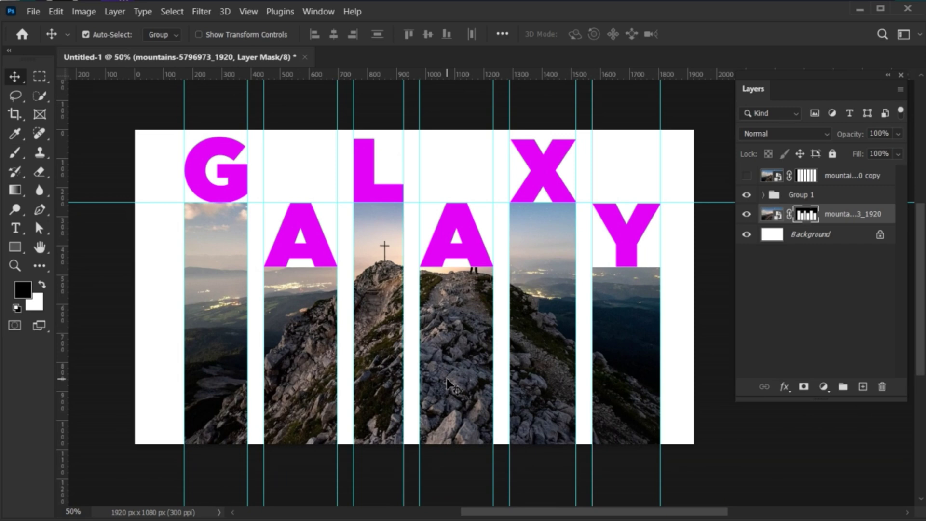
# Step: Show the top mountain copy and clip it to the letter group
pyautogui.click(748, 176)
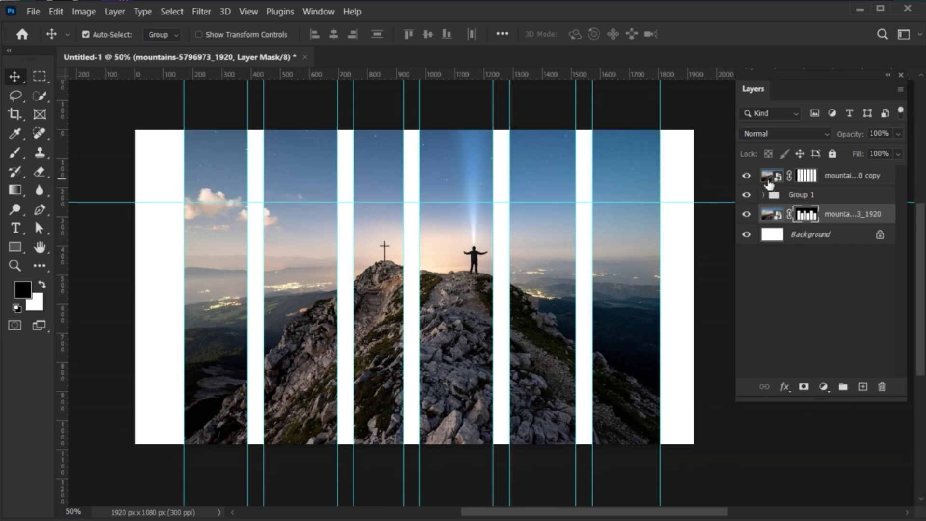
pyautogui.click(837, 176)
pyautogui.moveTo(801, 87); pyautogui.dragTo(781, 88)
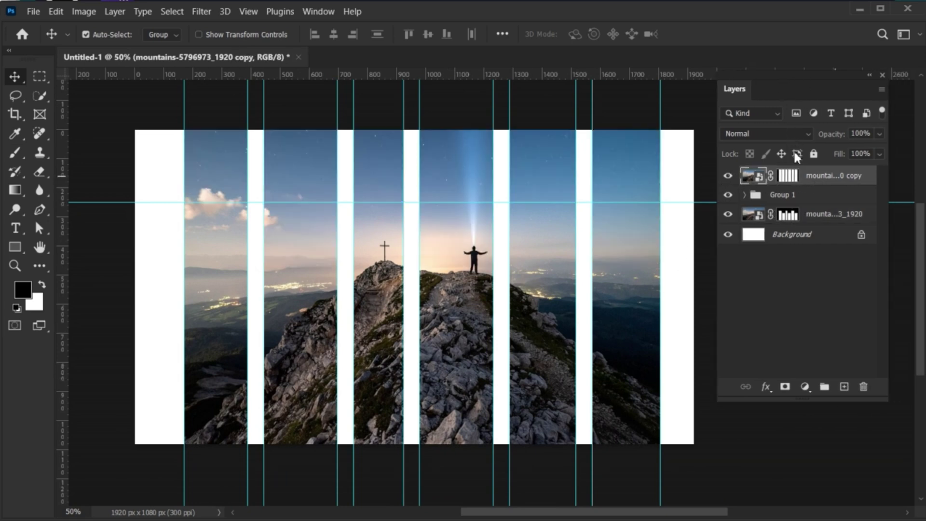
pyautogui.rightClick(814, 180)
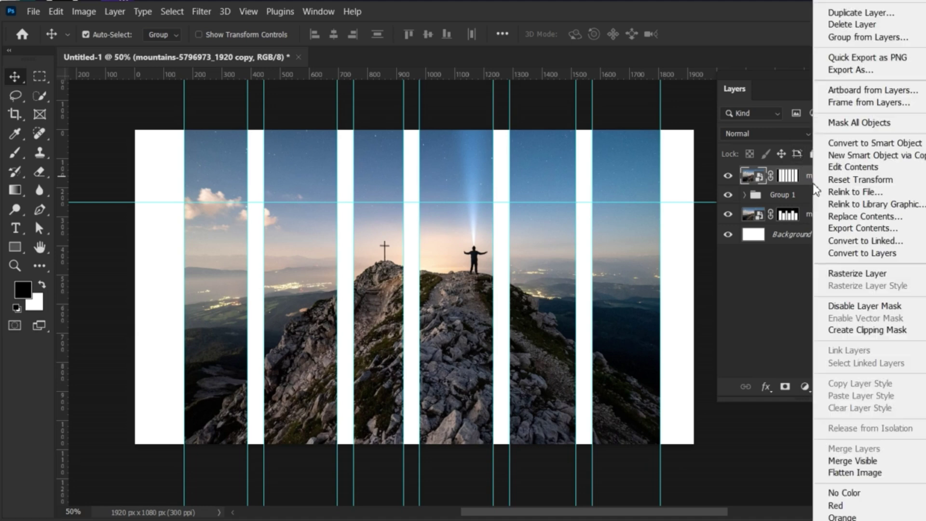
pyautogui.click(843, 331)
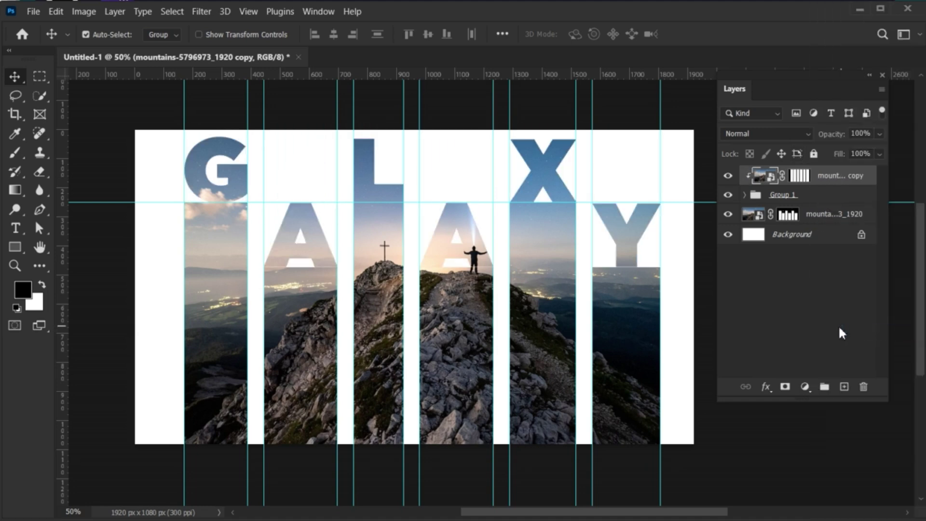
# Step: Select both the mountain strips layer and the top mountain copy
pyautogui.click(839, 327)
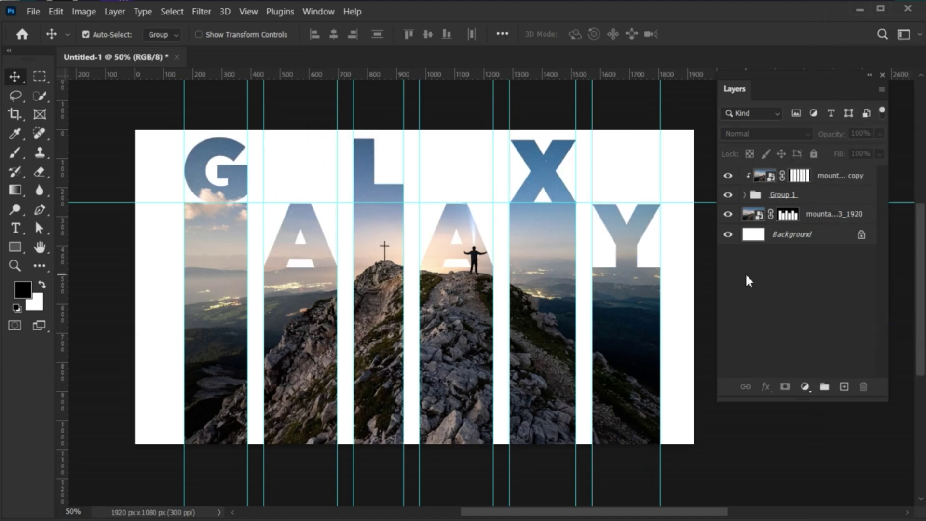
pyautogui.click(755, 219)
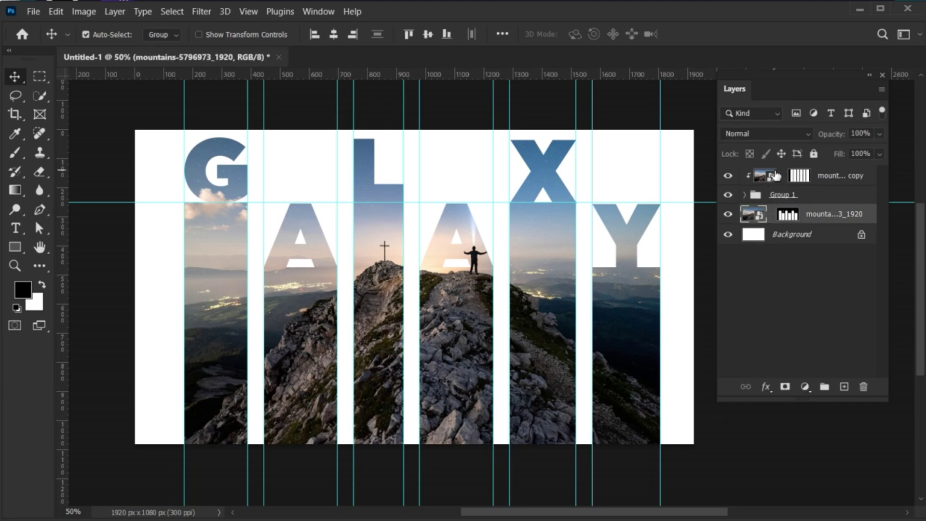
pyautogui.keyDown('ctrl'); pyautogui.click(818, 179); pyautogui.keyUp('ctrl')
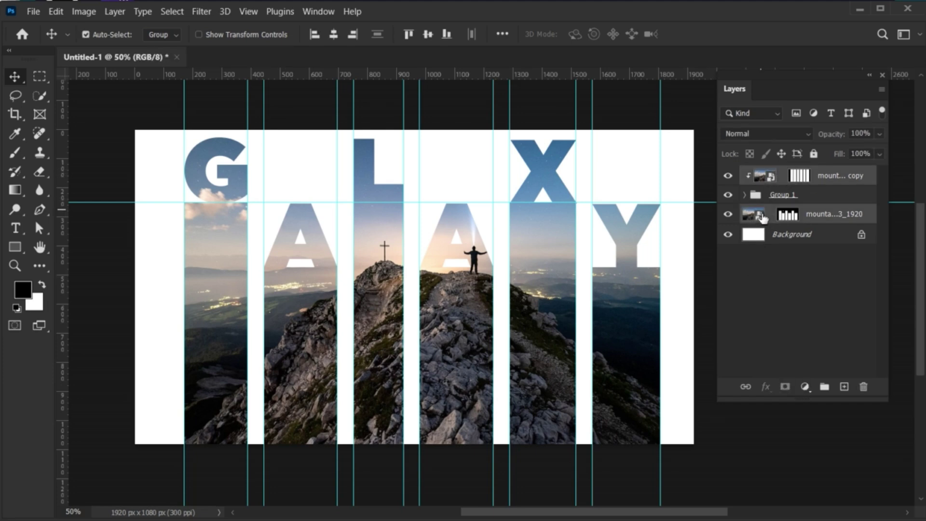
# Step: Free-transform both mountain layers left and down, nudge them up, and commit
pyautogui.hotkey('ctrl', 't')
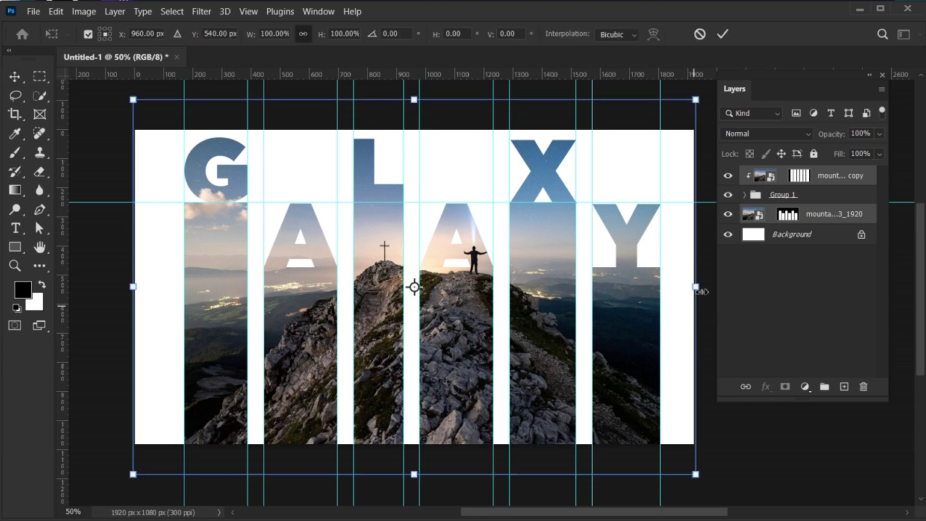
pyautogui.moveTo(701, 290); pyautogui.dragTo(709, 292)
pyautogui.moveTo(476, 252)
pyautogui.mouseDown()
pyautogui.moveTo(463, 289)
pyautogui.moveTo(454, 288)
pyautogui.mouseUp()
pyautogui.hotkey('shift', 'Up')
pyautogui.hotkey('shift', 'Up')
pyautogui.press('Up')
pyautogui.press('Up')
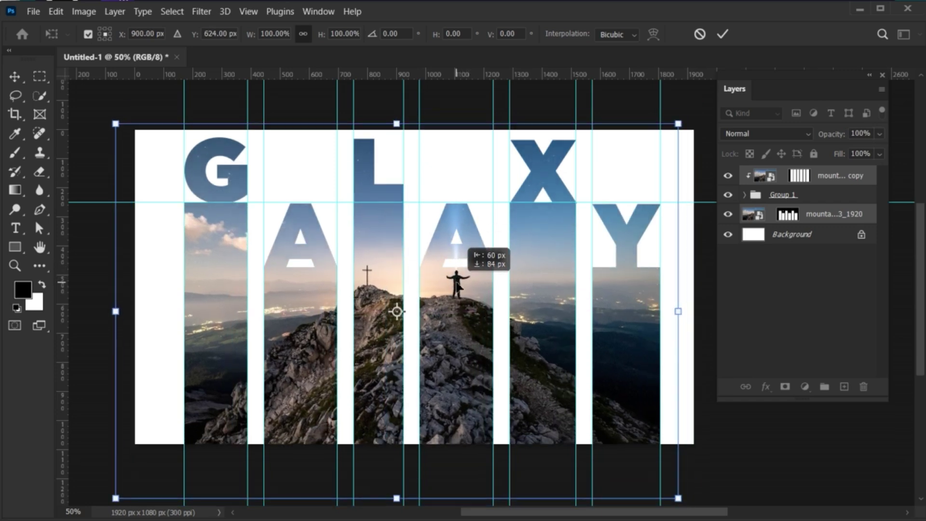
pyautogui.click(722, 33)
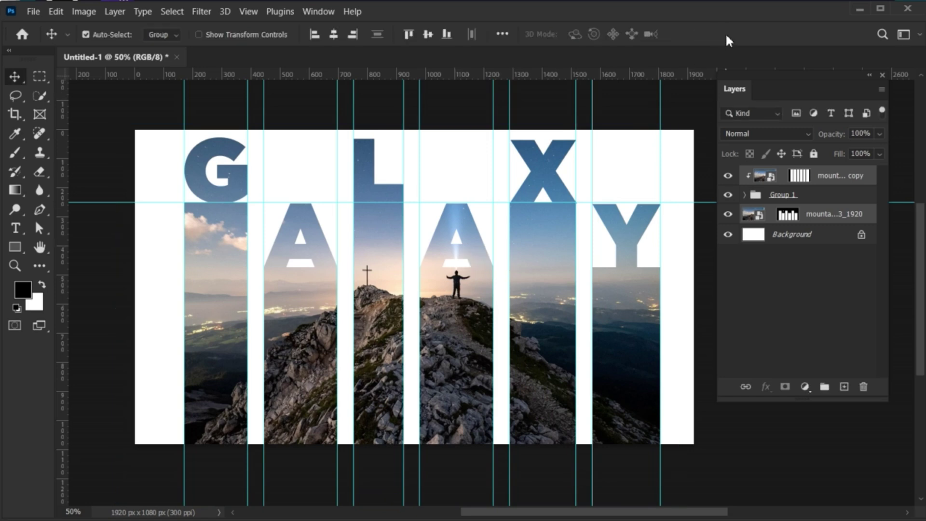
pyautogui.click(733, 266)
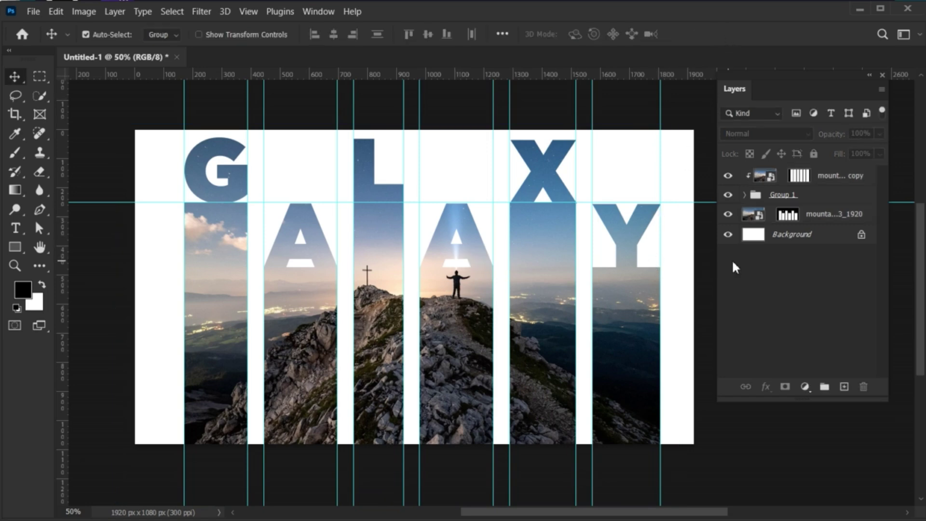
# Step: With the white background hidden, stamp all visible layers into a new Layer 1
pyautogui.click(729, 233)
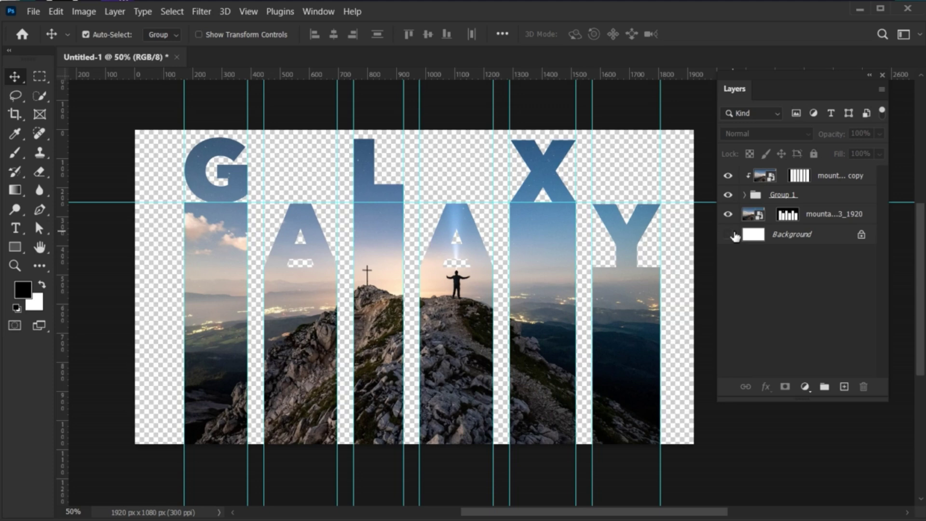
pyautogui.click(828, 184)
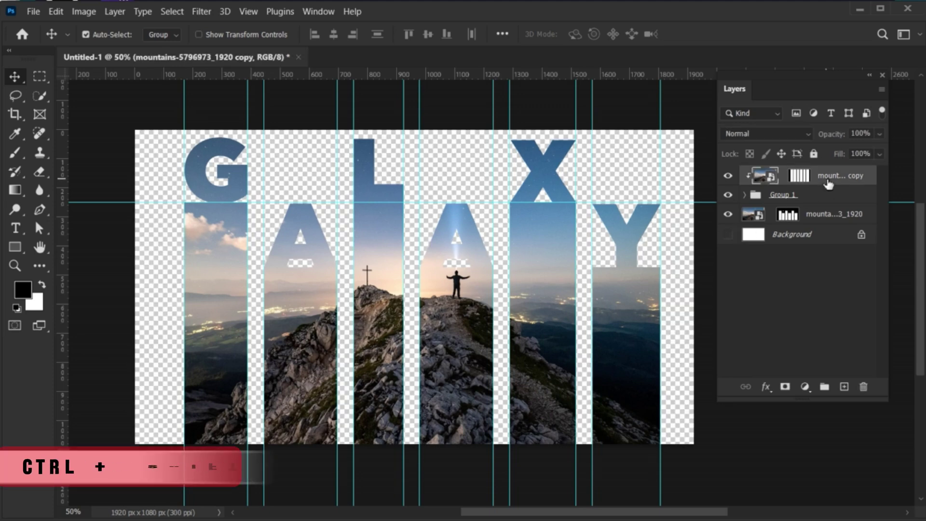
pyautogui.hotkey('ctrl', 'shift', 'alt', 'e')
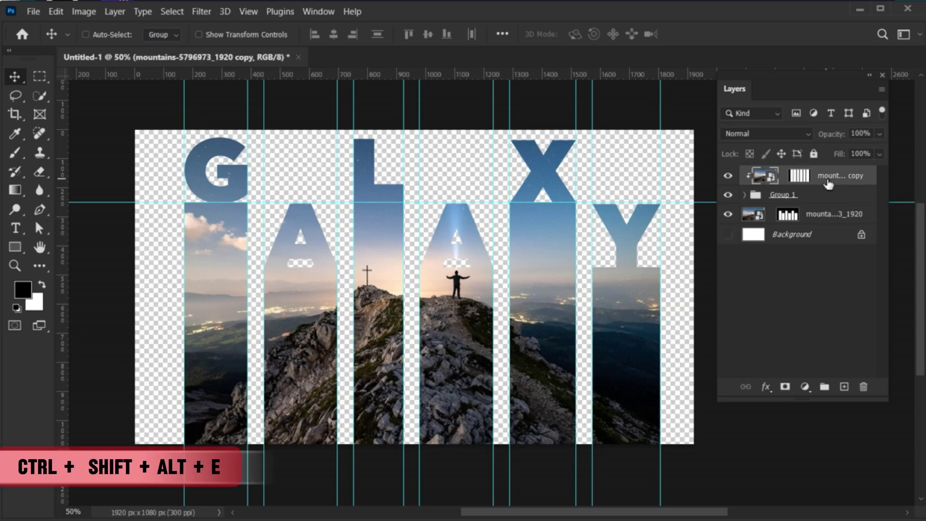
pyautogui.hotkey('ctrl', 'shift', 'alt', 'e')
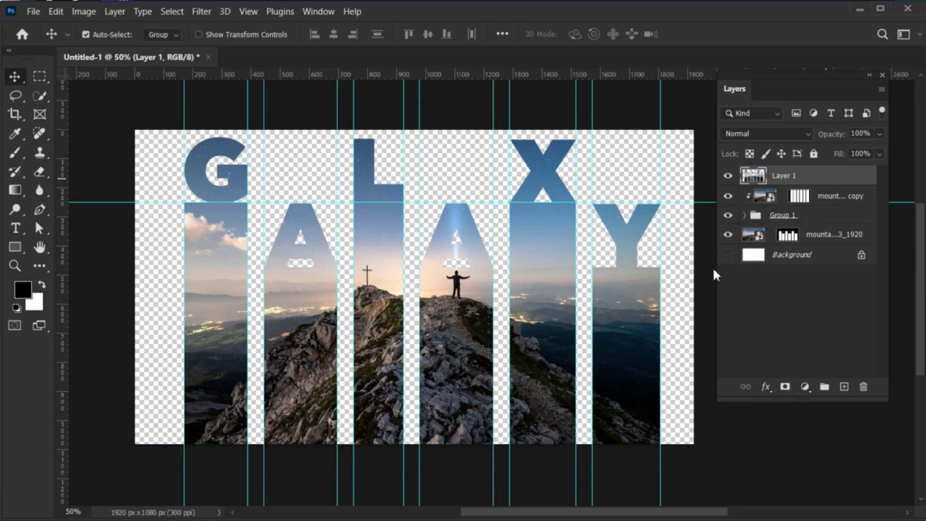
# Step: Show the white background, hide Group 1, and add a mask to Layer 1
pyautogui.click(728, 255)
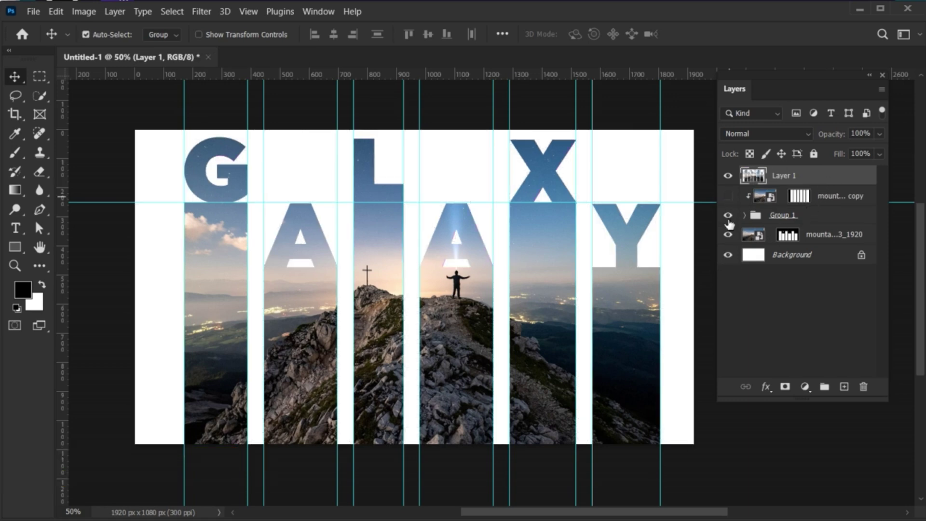
pyautogui.click(729, 217)
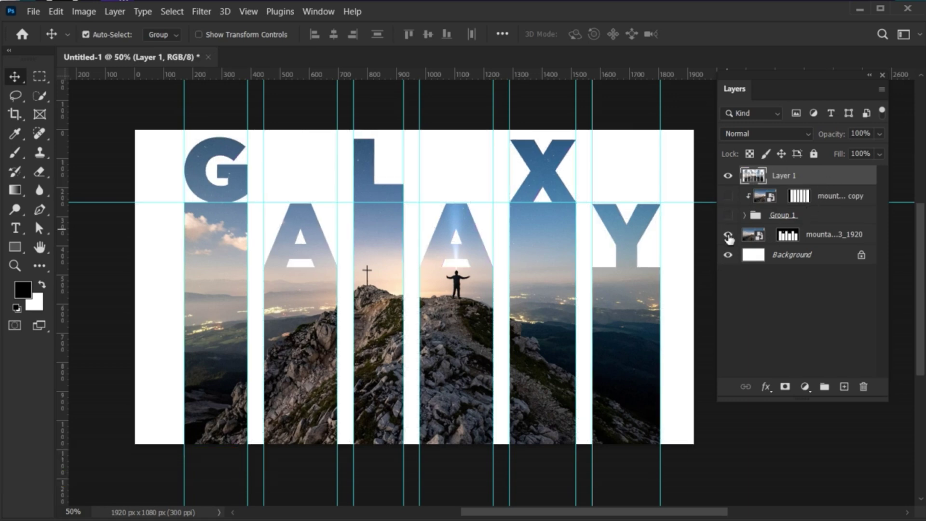
pyautogui.click(786, 387)
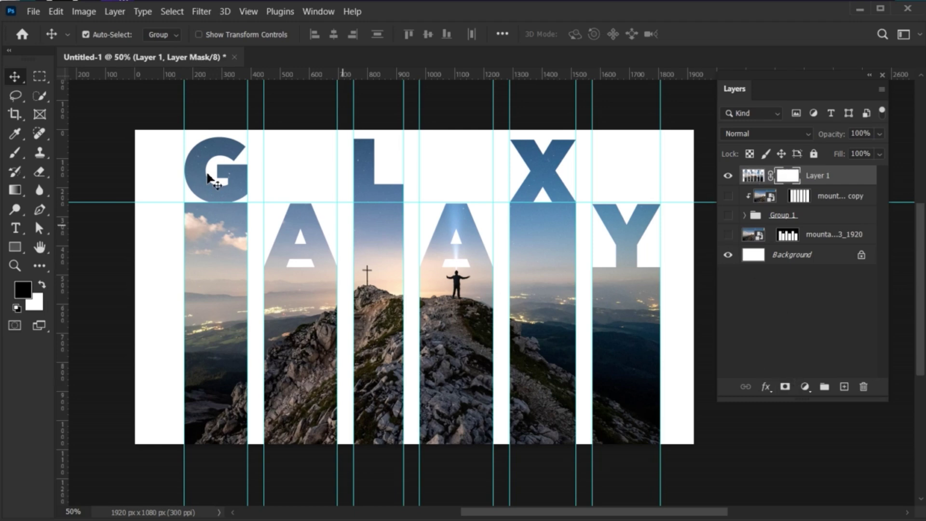
# Step: Inside a band selected across the bottom, mask off the bottoms of the G, L and X strips
pyautogui.click(38, 76)
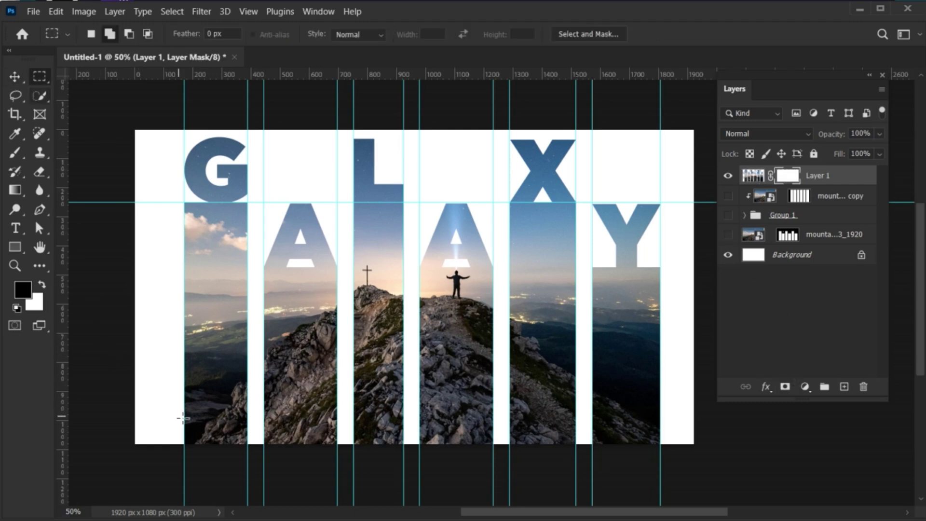
pyautogui.moveTo(171, 404); pyautogui.dragTo(672, 456)
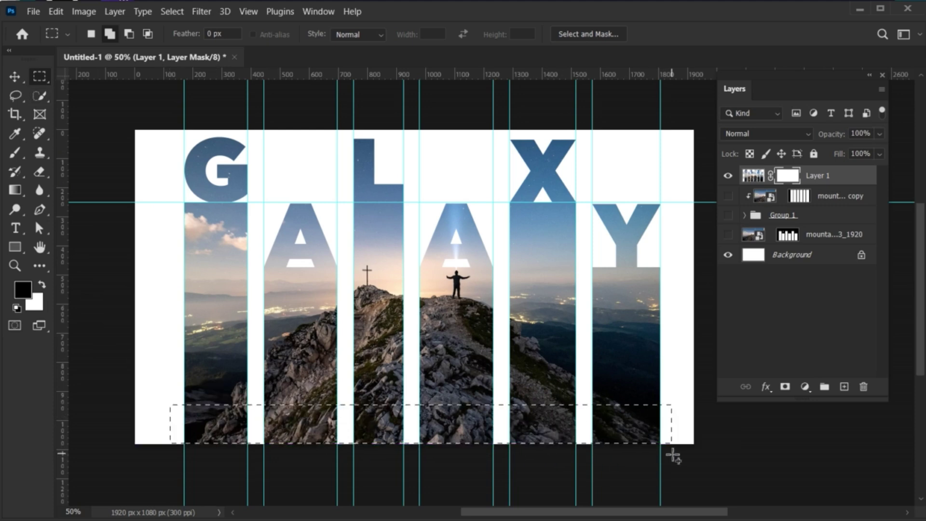
pyautogui.click(18, 151)
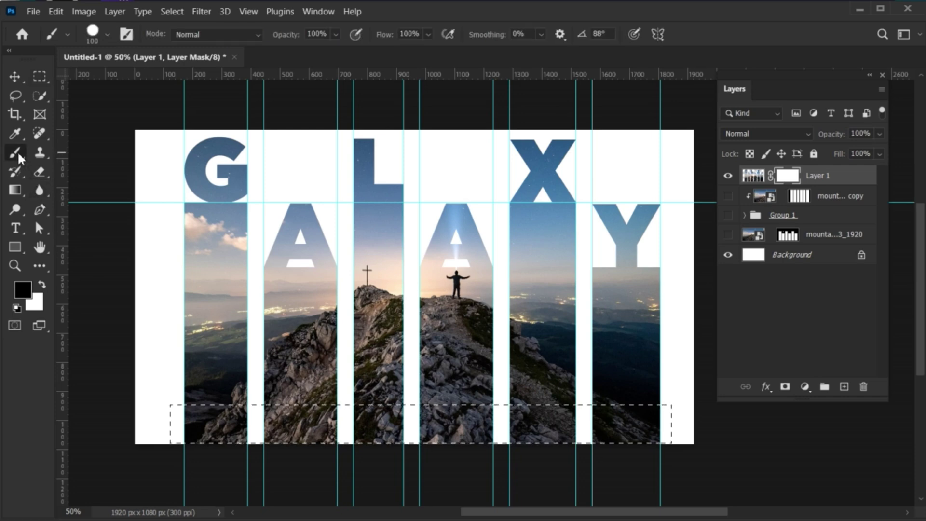
pyautogui.moveTo(204, 411)
pyautogui.mouseDown()
pyautogui.moveTo(186, 442)
pyautogui.moveTo(232, 416)
pyautogui.mouseUp()
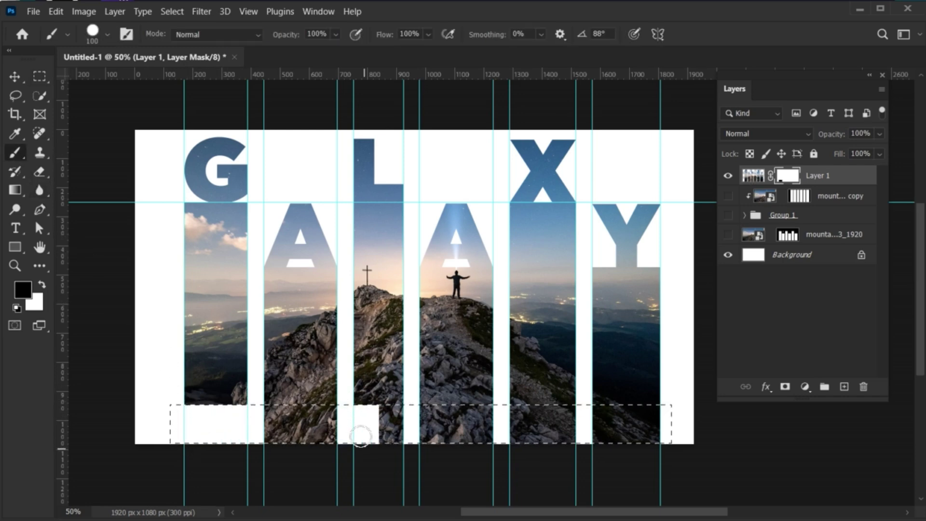
pyautogui.moveTo(362, 418)
pyautogui.mouseDown()
pyautogui.moveTo(387, 409)
pyautogui.moveTo(386, 442)
pyautogui.mouseUp()
pyautogui.moveTo(507, 401)
pyautogui.mouseDown()
pyautogui.moveTo(517, 410)
pyautogui.moveTo(564, 406)
pyautogui.moveTo(542, 437)
pyautogui.moveTo(549, 419)
pyautogui.mouseUp()
pyautogui.press('v')
pyautogui.hotkey('ctrl', 'd')
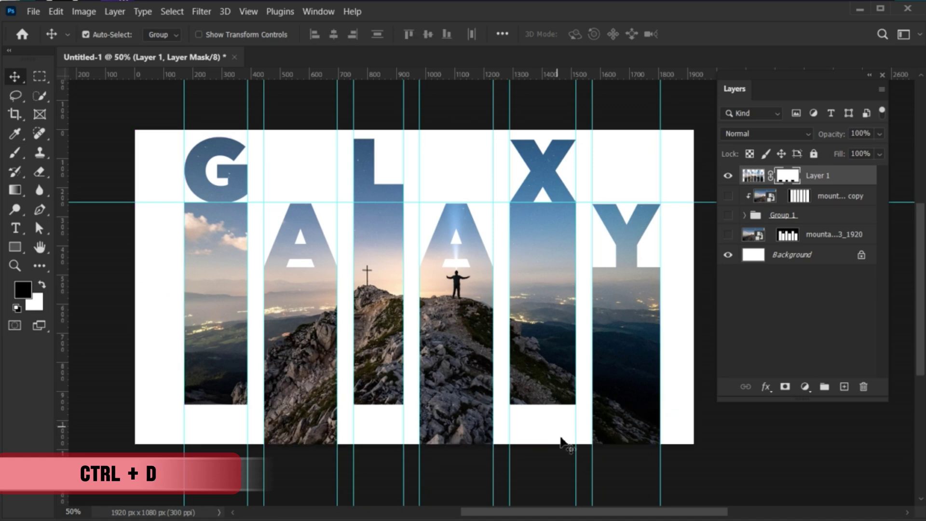
# Step: Add a drop shadow to Layer 1 with 15 px distance and 21 px size
pyautogui.rightClick(811, 180)
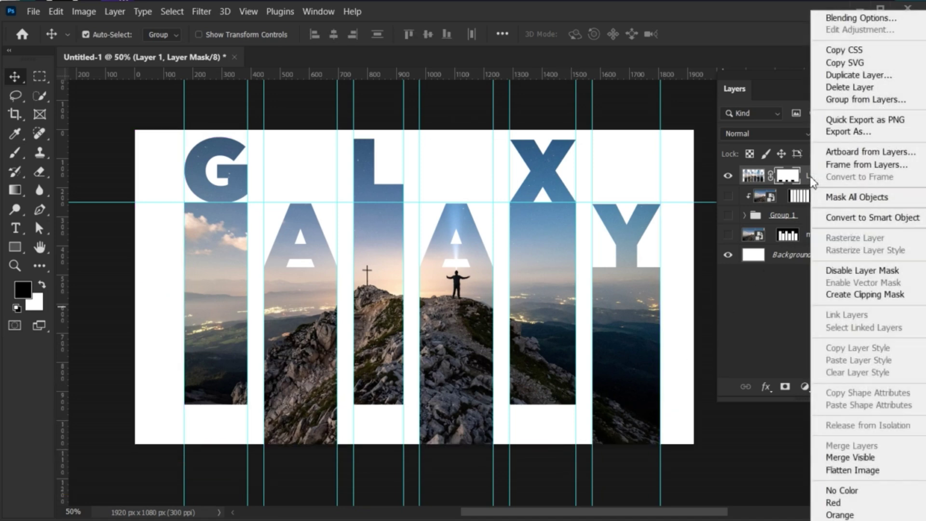
pyautogui.click(823, 20)
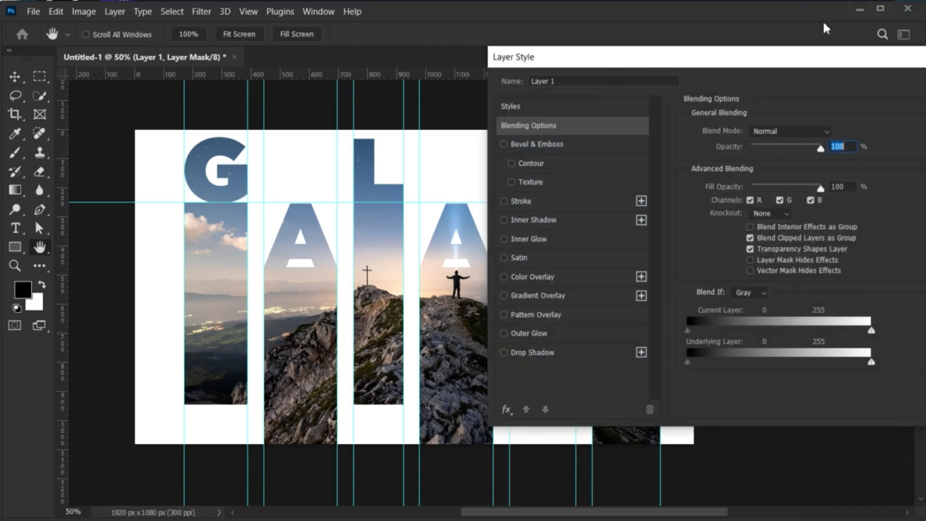
pyautogui.click(536, 350)
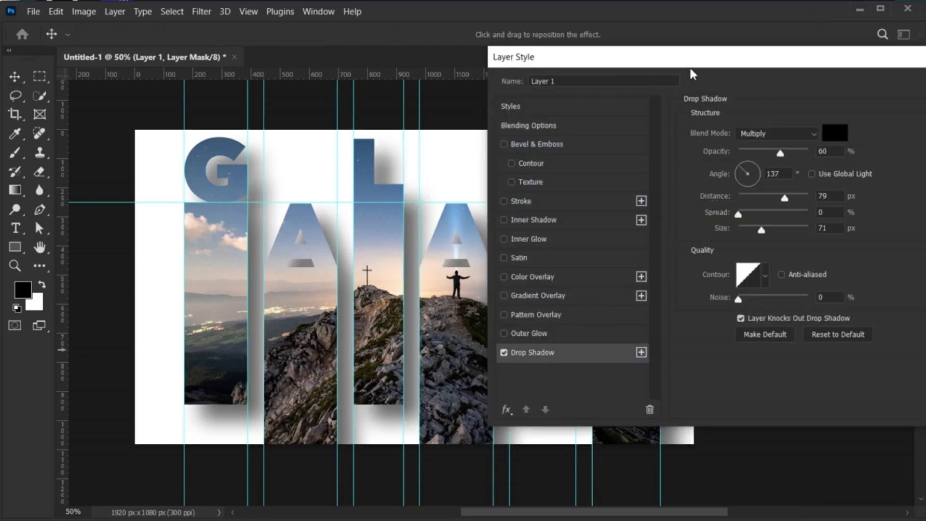
pyautogui.moveTo(700, 57)
pyautogui.mouseDown()
pyautogui.moveTo(616, 43)
pyautogui.moveTo(613, 50)
pyautogui.mouseUp()
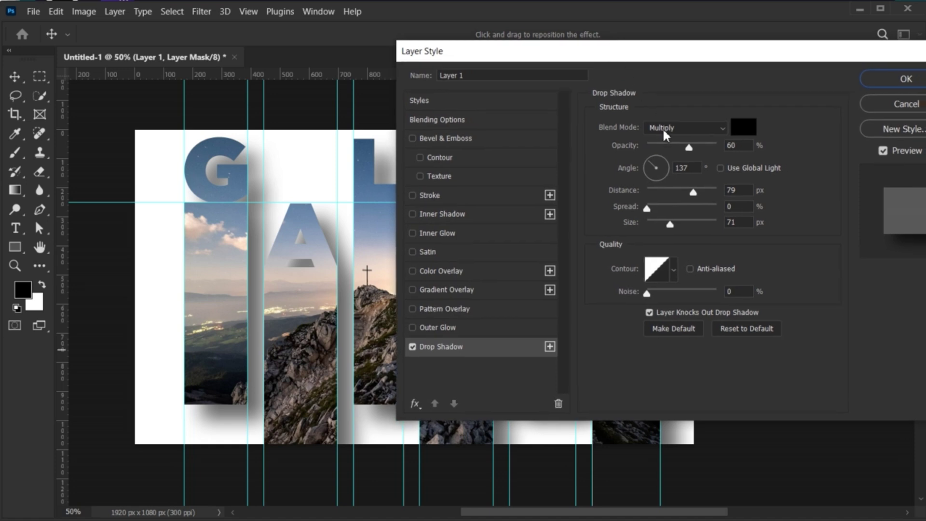
pyautogui.moveTo(698, 194); pyautogui.dragTo(662, 191)
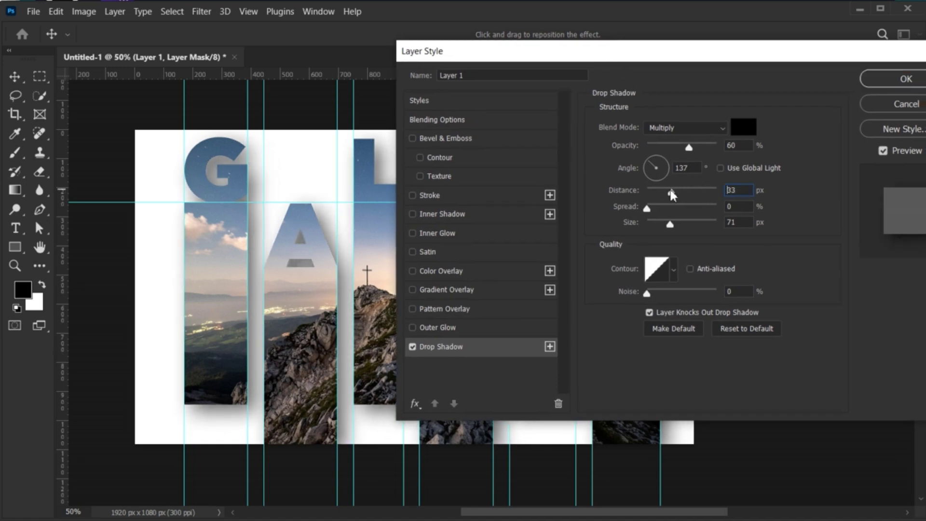
pyautogui.moveTo(661, 223); pyautogui.dragTo(659, 193)
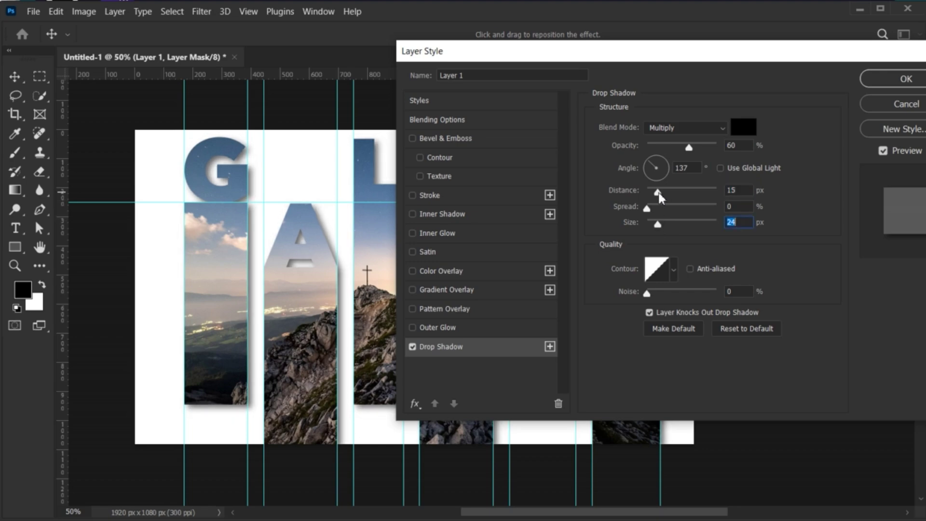
pyautogui.moveTo(655, 227); pyautogui.dragTo(659, 229)
pyautogui.moveTo(824, 57); pyautogui.dragTo(783, 56)
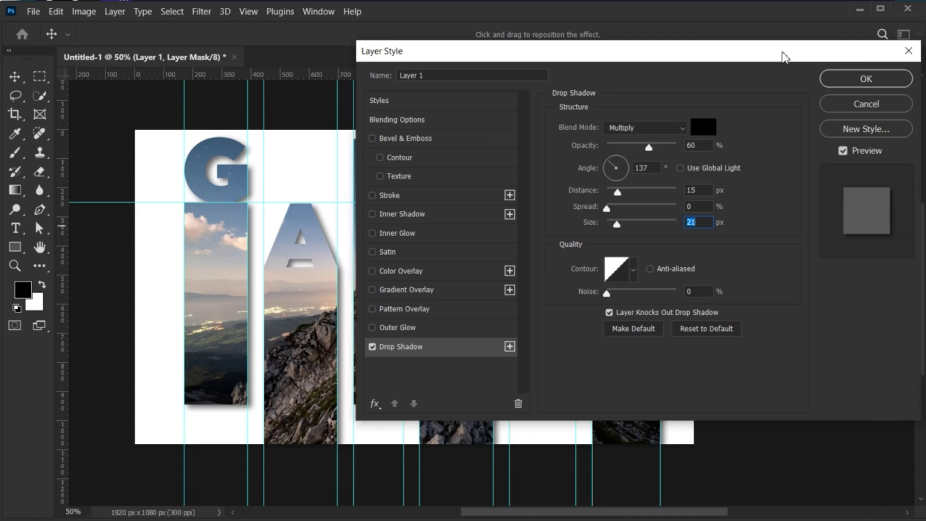
pyautogui.click(848, 81)
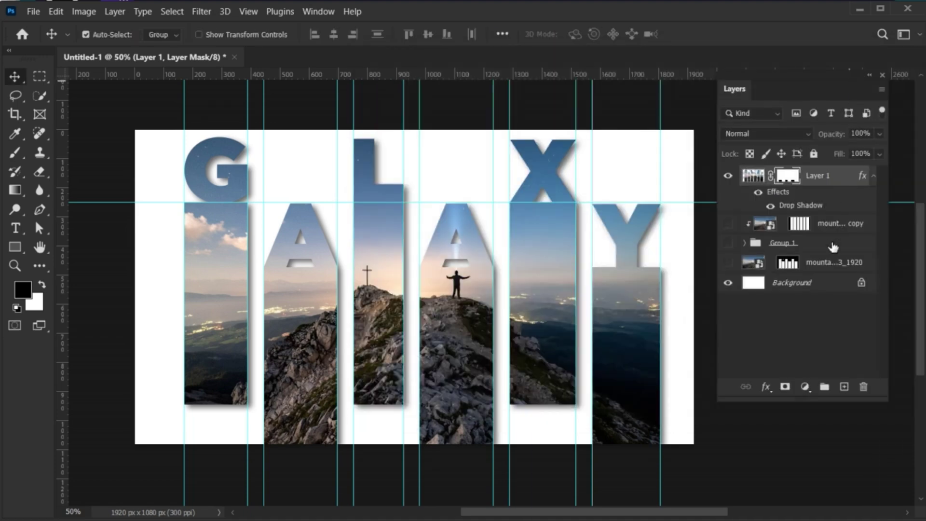
# Step: Add a gradient fill layer above Background with its left stop set to #0561a2
pyautogui.click(825, 283)
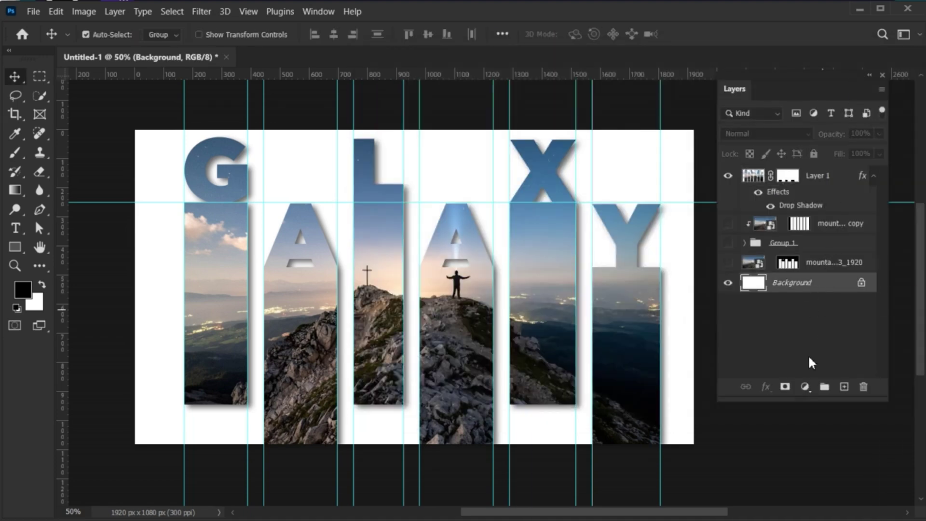
pyautogui.click(805, 387)
pyautogui.click(822, 145)
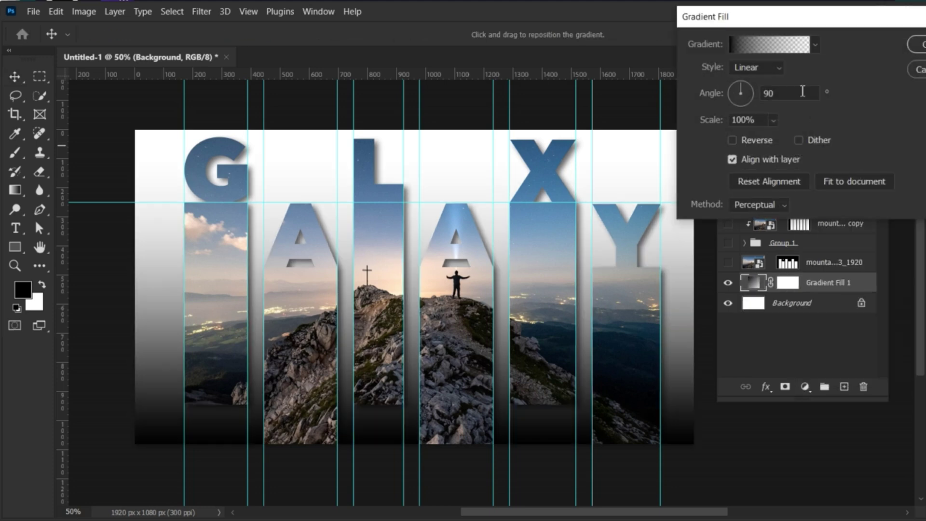
pyautogui.click(746, 43)
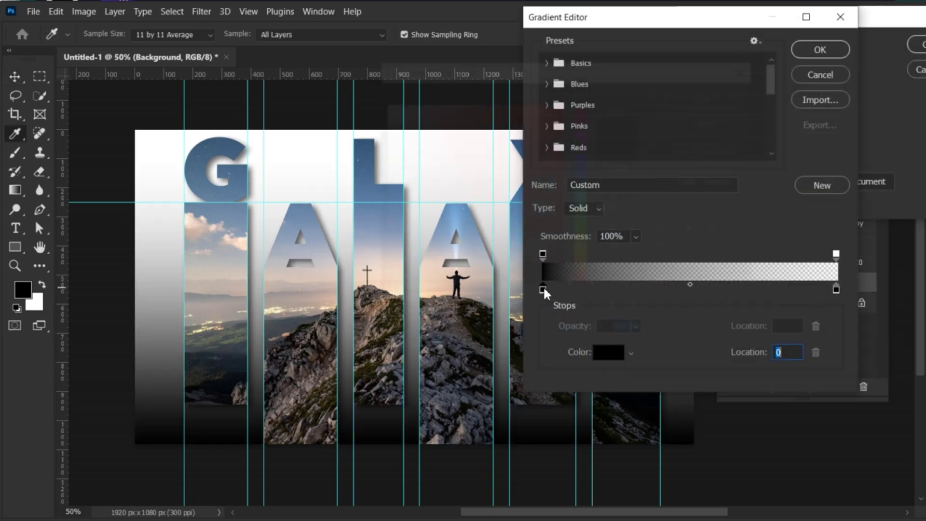
pyautogui.doubleClick(543, 289)
pyautogui.moveTo(574, 289)
pyautogui.mouseDown()
pyautogui.moveTo(570, 164)
pyautogui.moveTo(571, 181)
pyautogui.mouseUp()
pyautogui.click(560, 169)
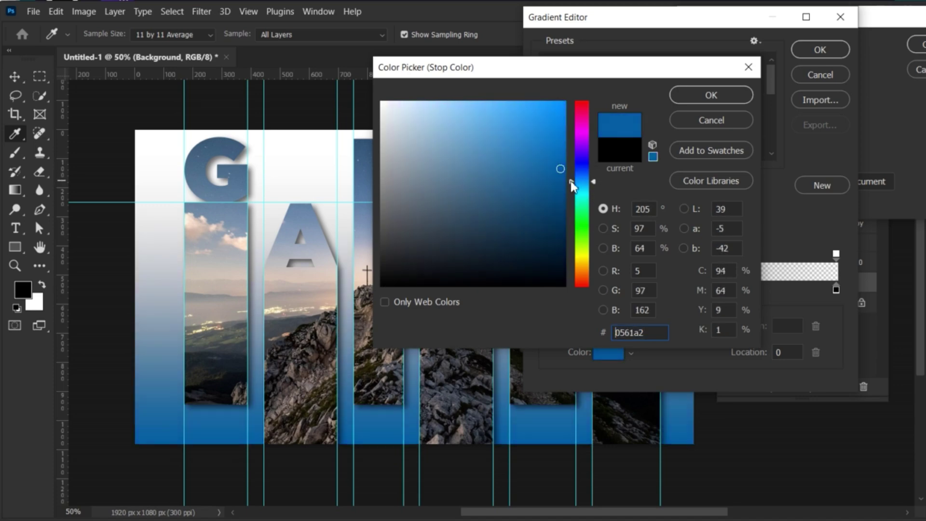
pyautogui.click(724, 93)
pyautogui.click(812, 47)
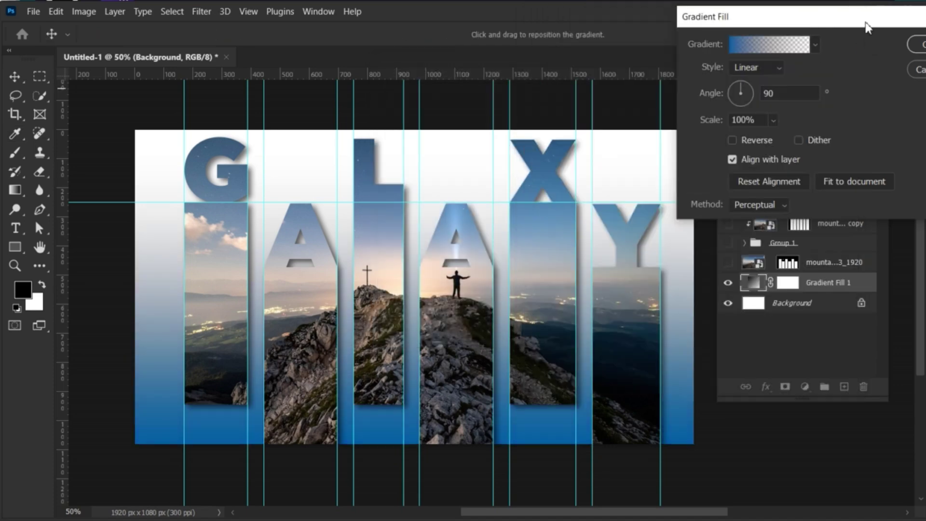
pyautogui.click(820, 51)
# Step: Redraw the gradient so it runs from blue at the top to white lower down
pyautogui.press('g')
pyautogui.moveTo(419, 109); pyautogui.dragTo(418, 251)
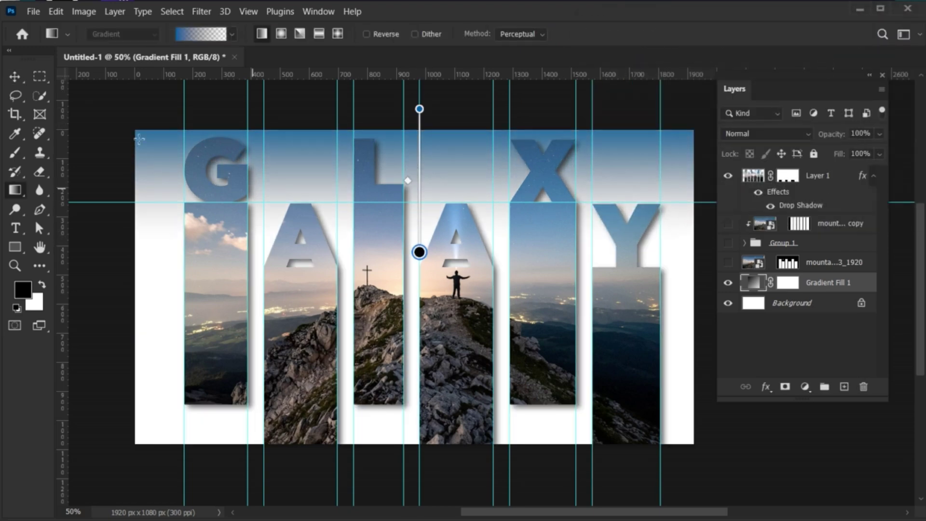
pyautogui.click(22, 81)
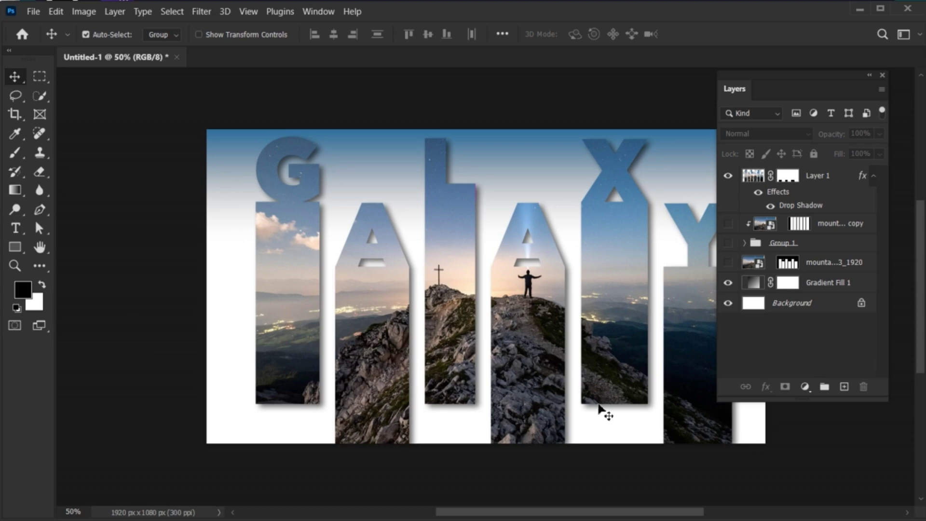
# Step: Fit the whole canvas in the window with Ctrl+0
pyautogui.hotkey('ctrl', '0')
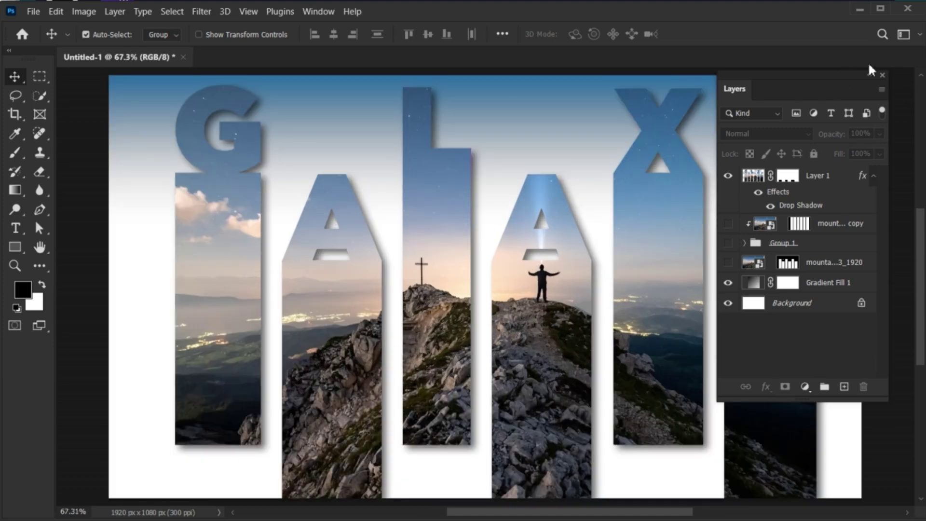